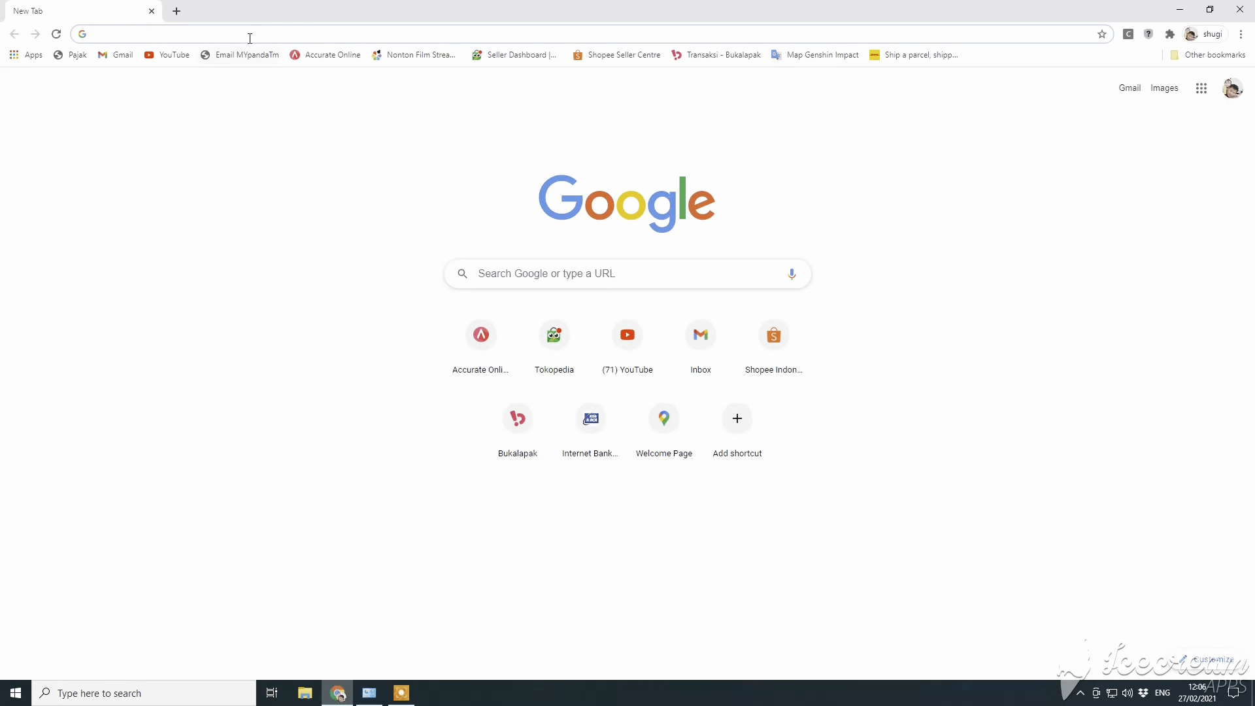
- Open cab.de in English and go to its Documentation / Software, drivers and firmware page
type("cab.de")
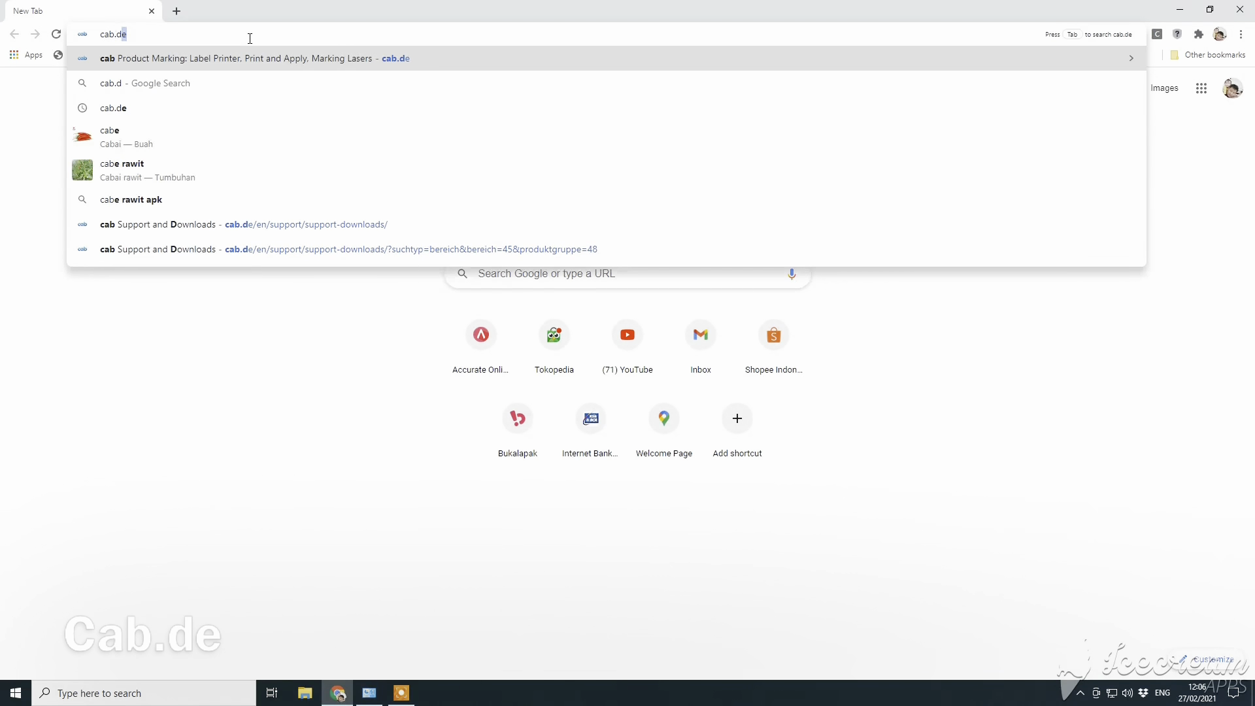
key("Return")
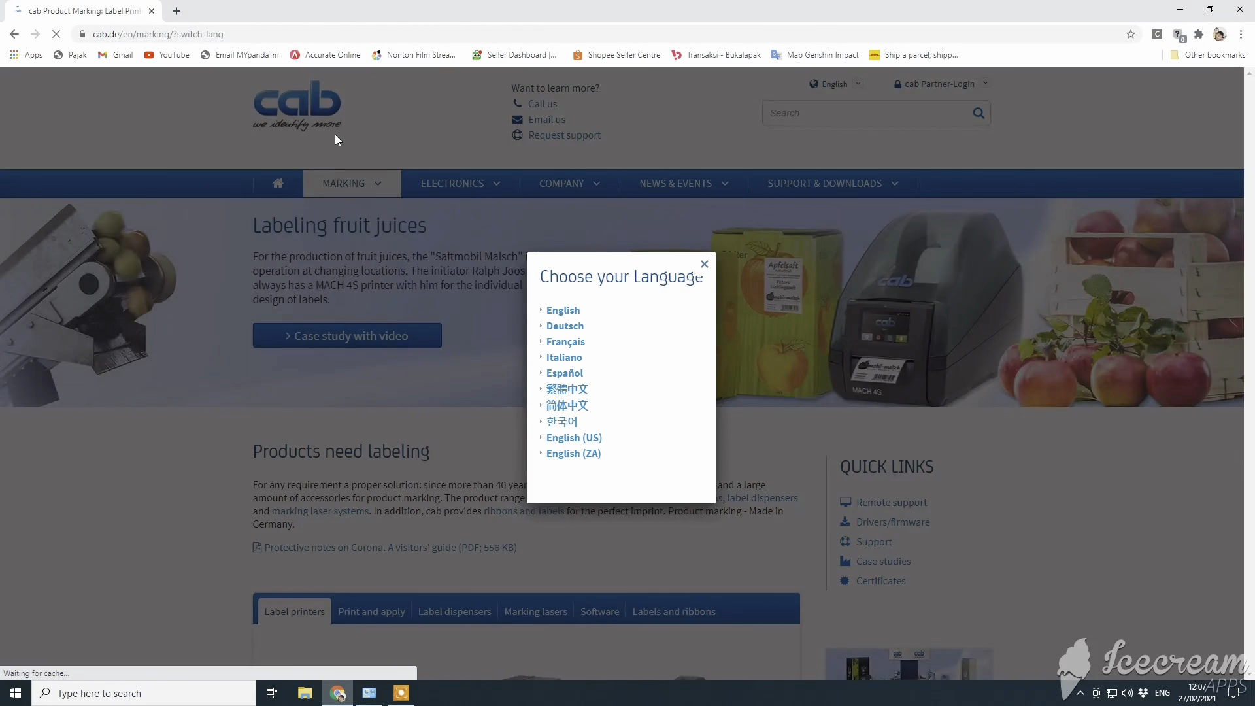
left_click(568, 316)
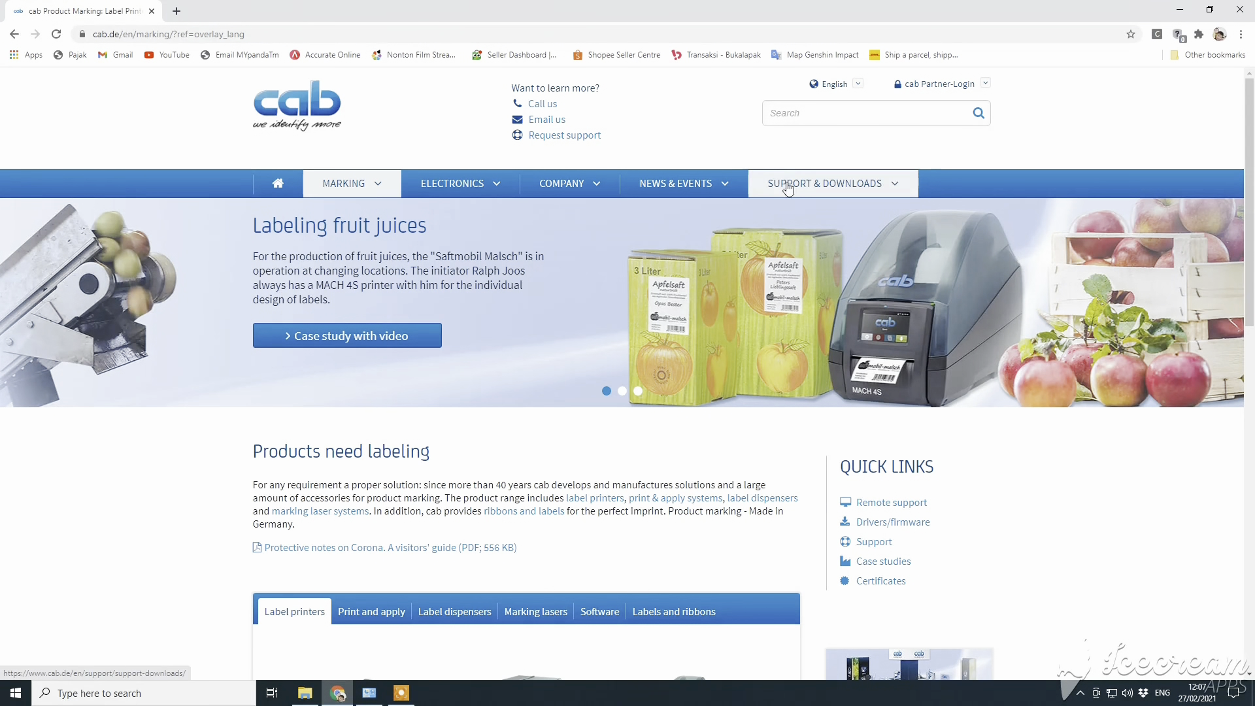
mouse_move(807, 191)
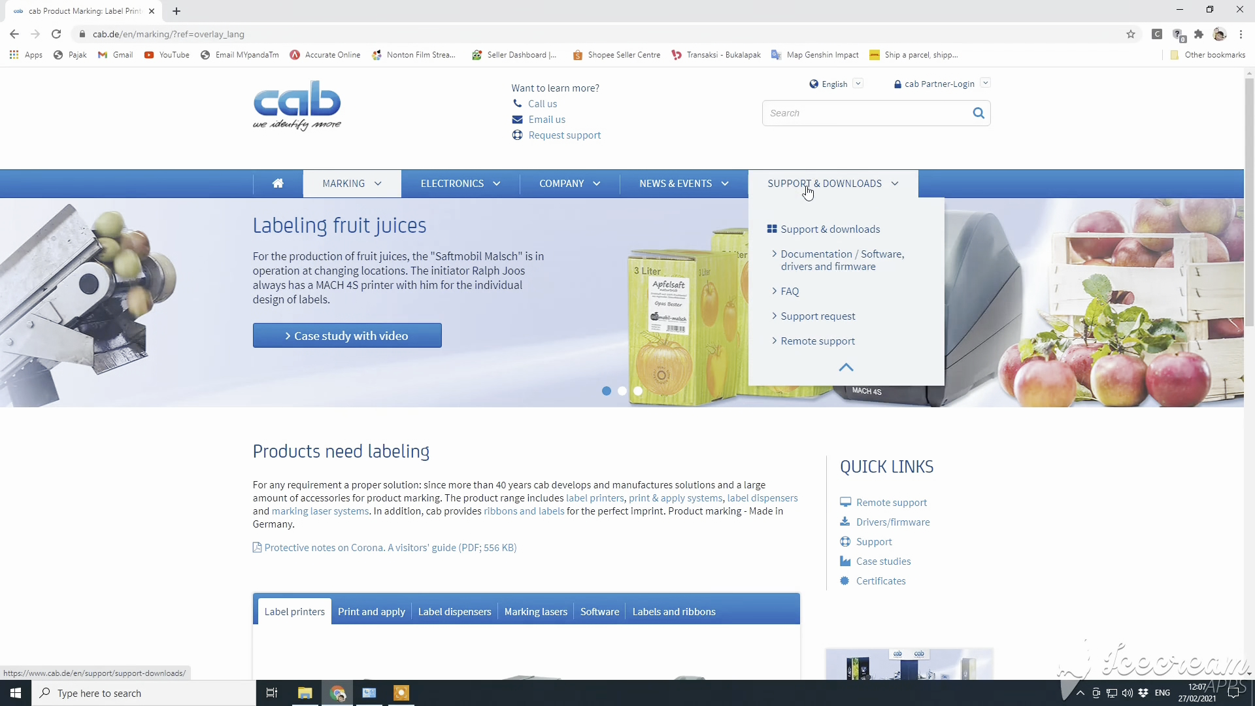
left_click(825, 260)
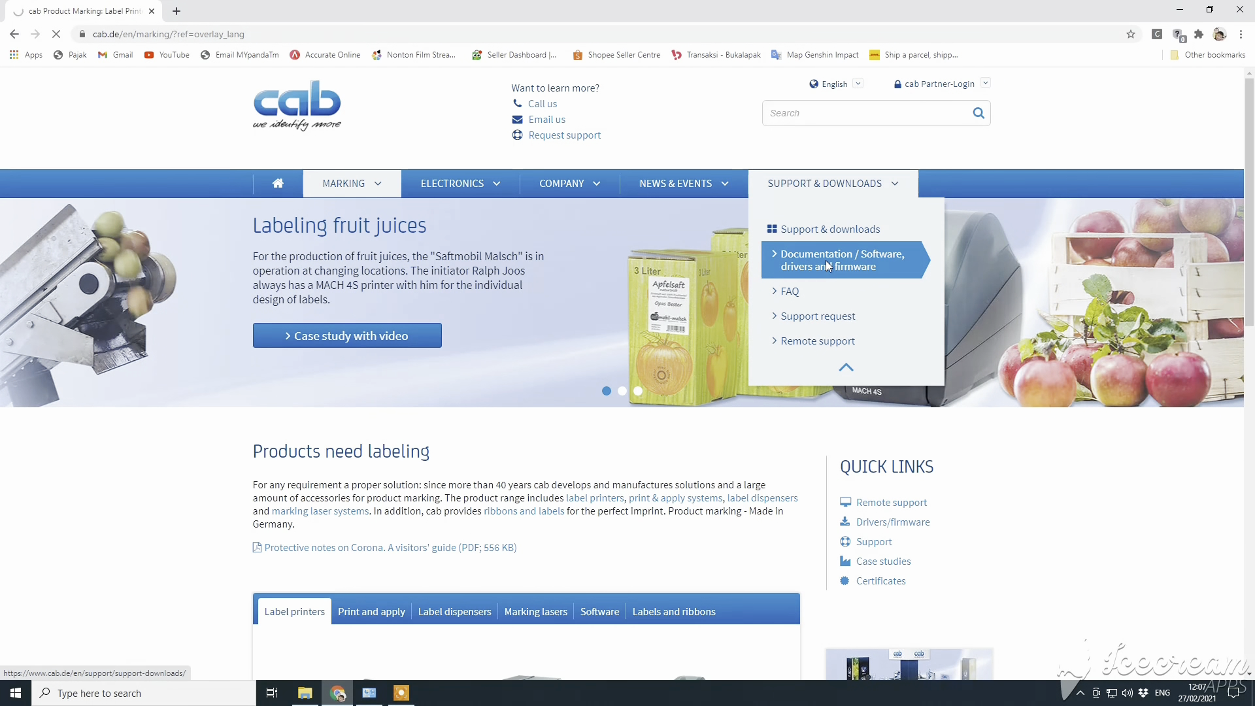
- Choose the Marking area, the Label printers product group and the MACH1/MACH2 product for downloads
scroll(602, 262, "down", 4)
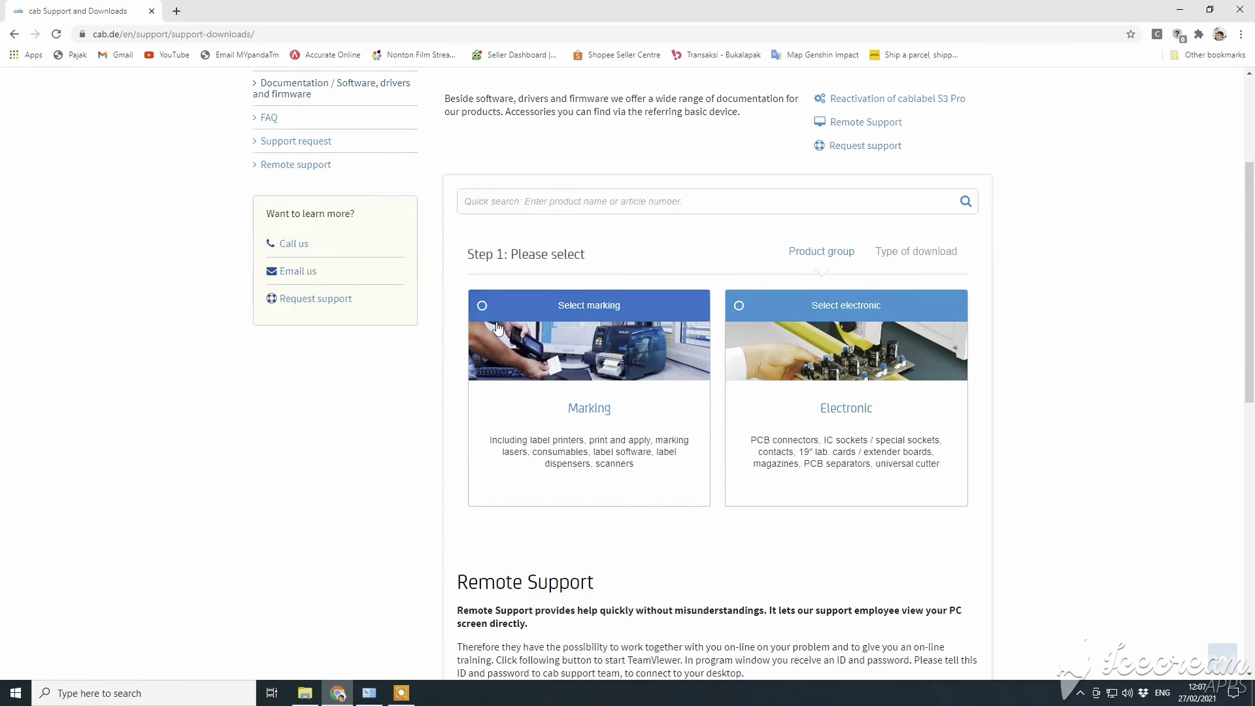
left_click(484, 258)
scroll(535, 305, "down", 3)
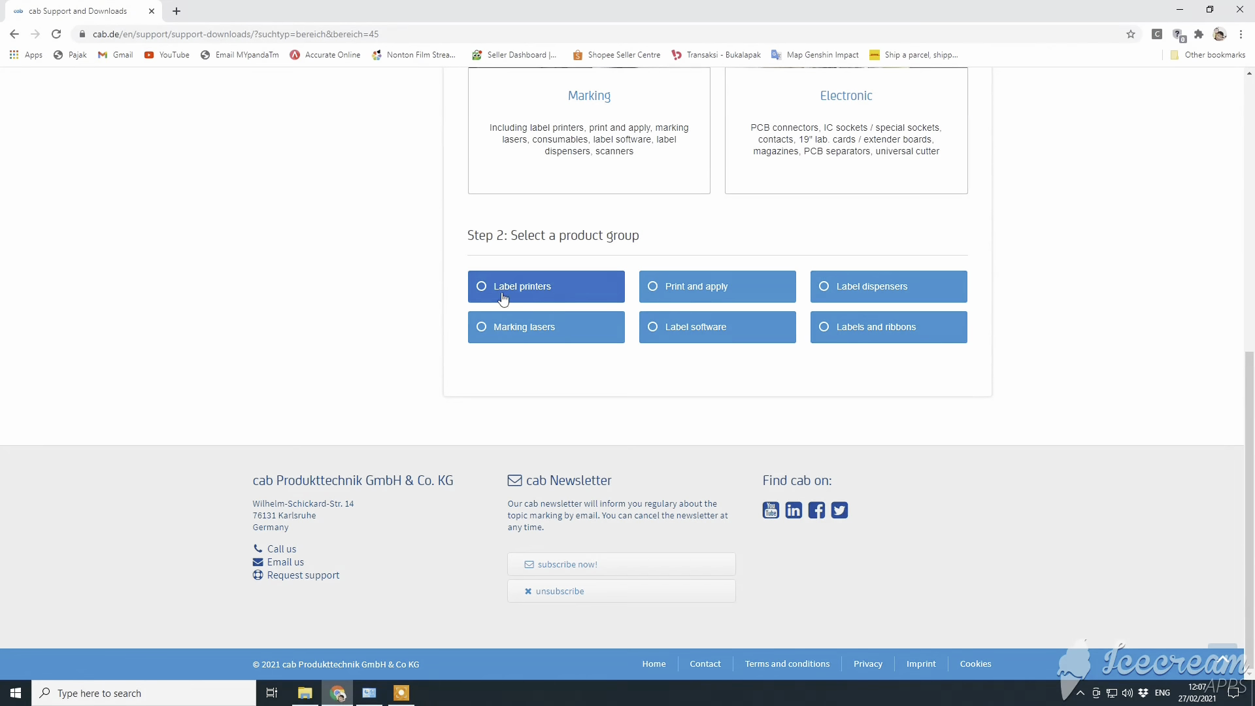
left_click(508, 288)
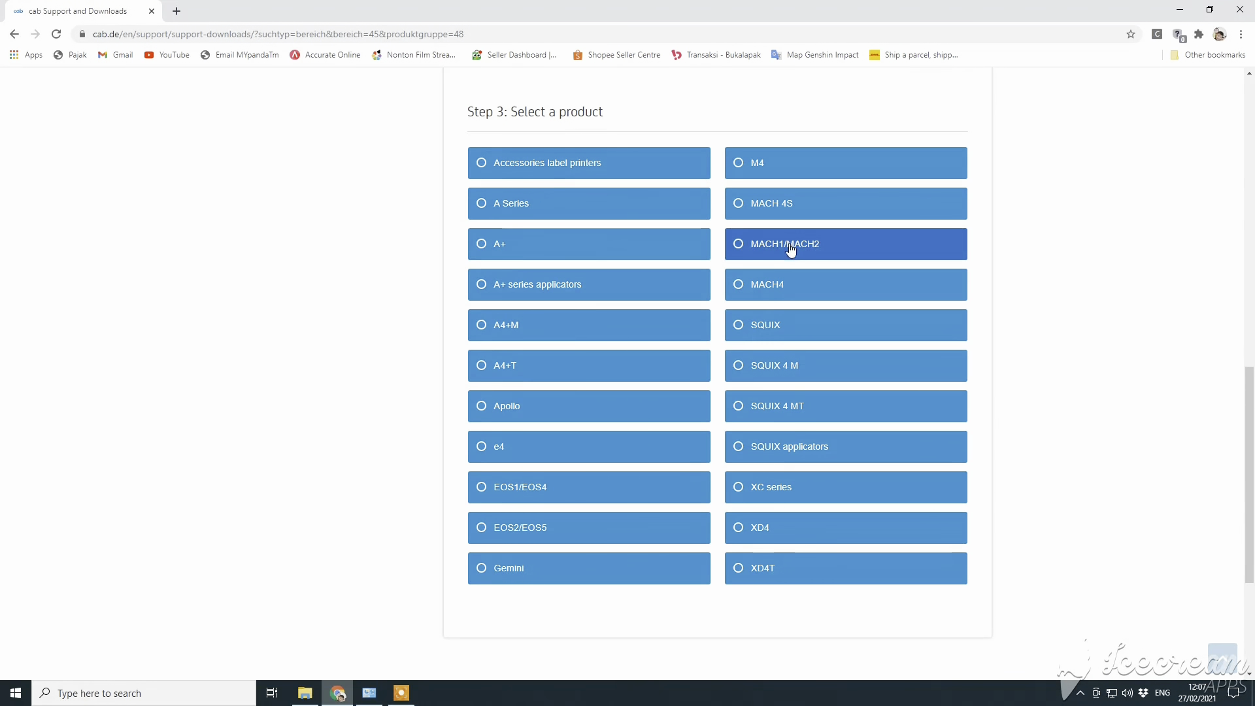
left_click(777, 231)
- Download cablabel S3 Lite (Free) as CablabelS3_Lite_Setup into the Downloads folder
scroll(434, 333, "down", 9)
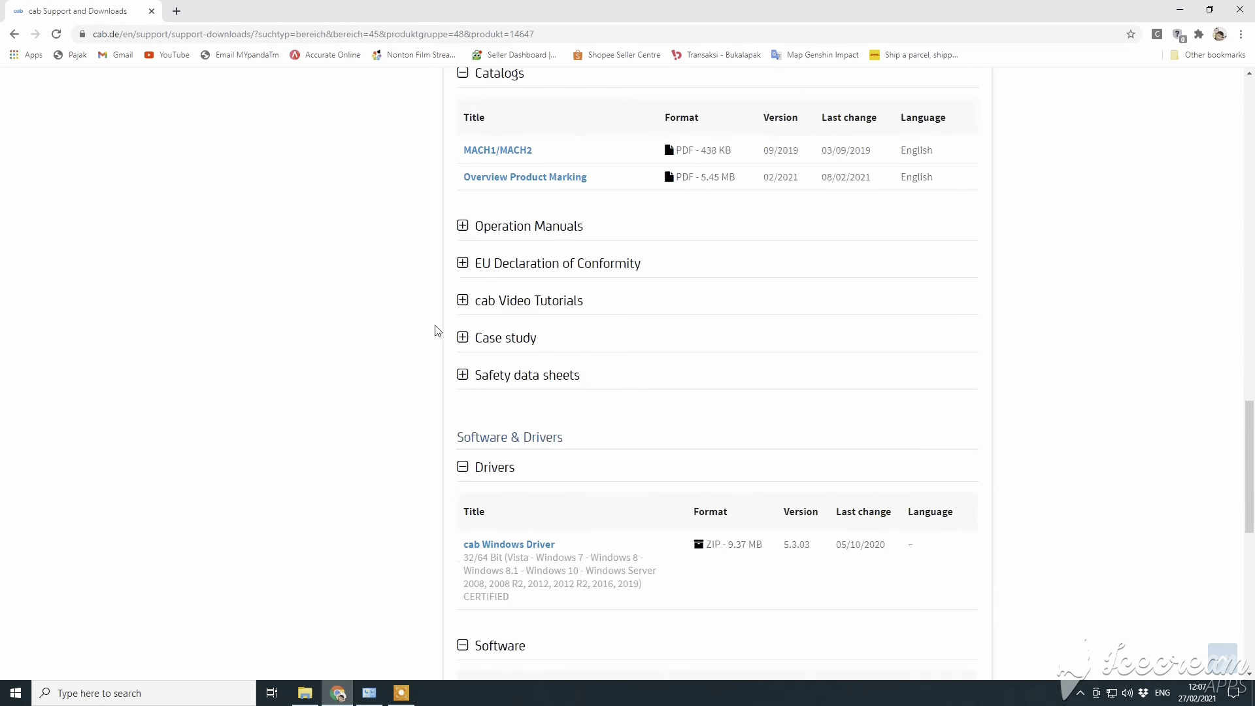
scroll(437, 331, "up", 2)
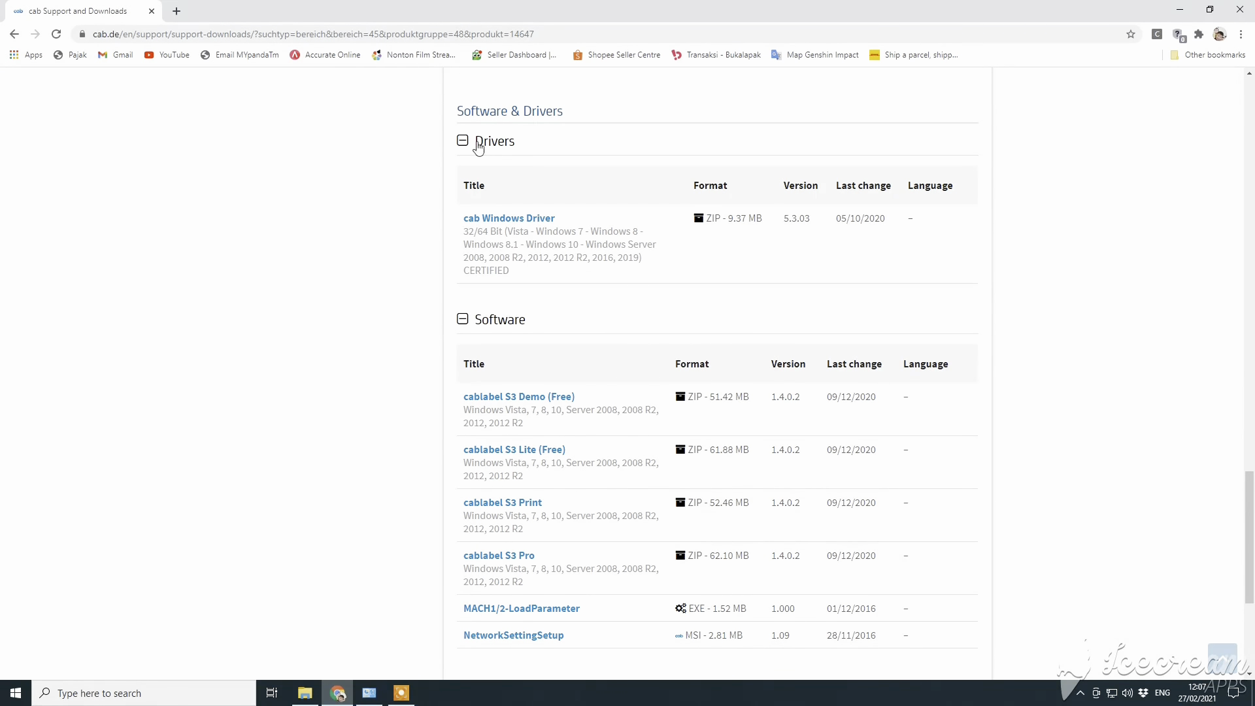
scroll(487, 320, "down", 2)
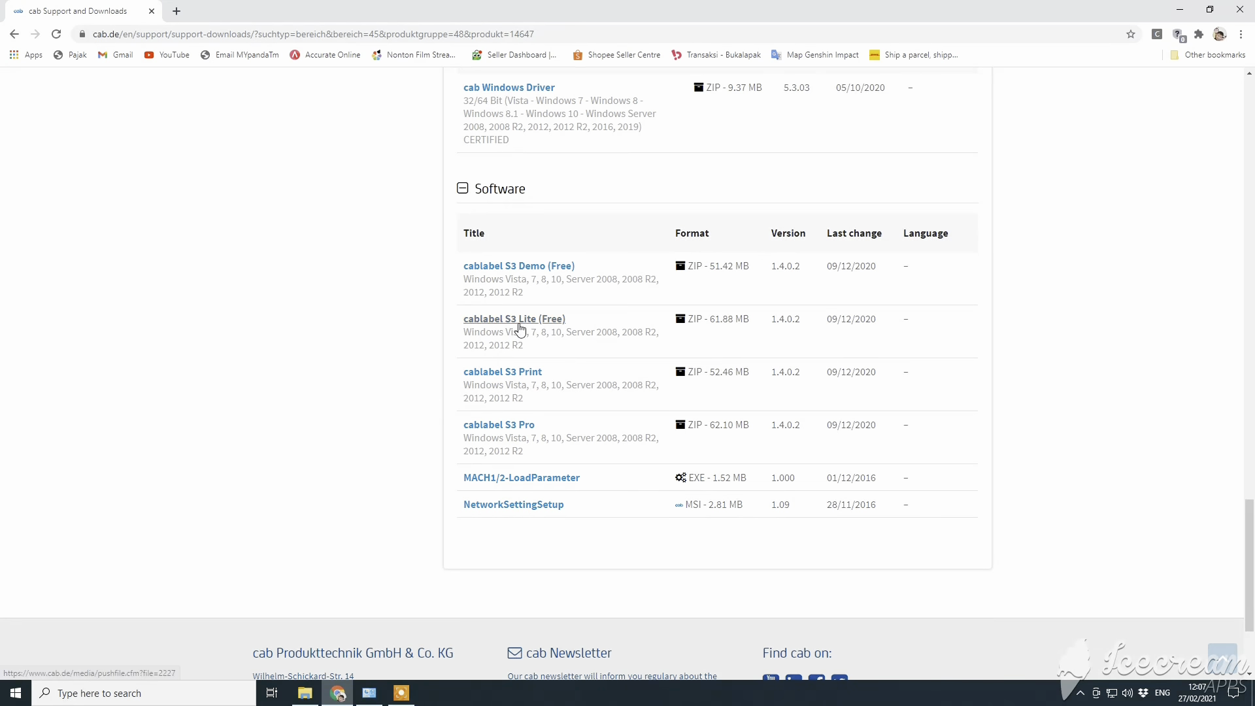
left_click(521, 325)
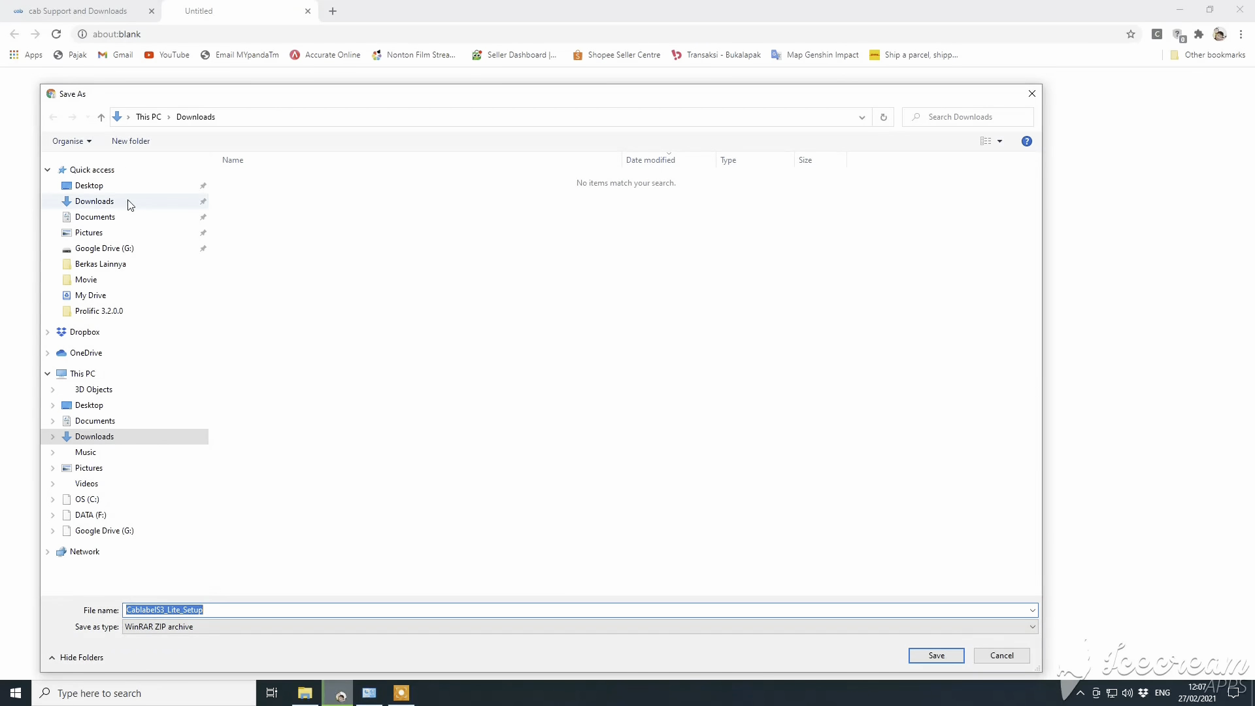
left_click(124, 206)
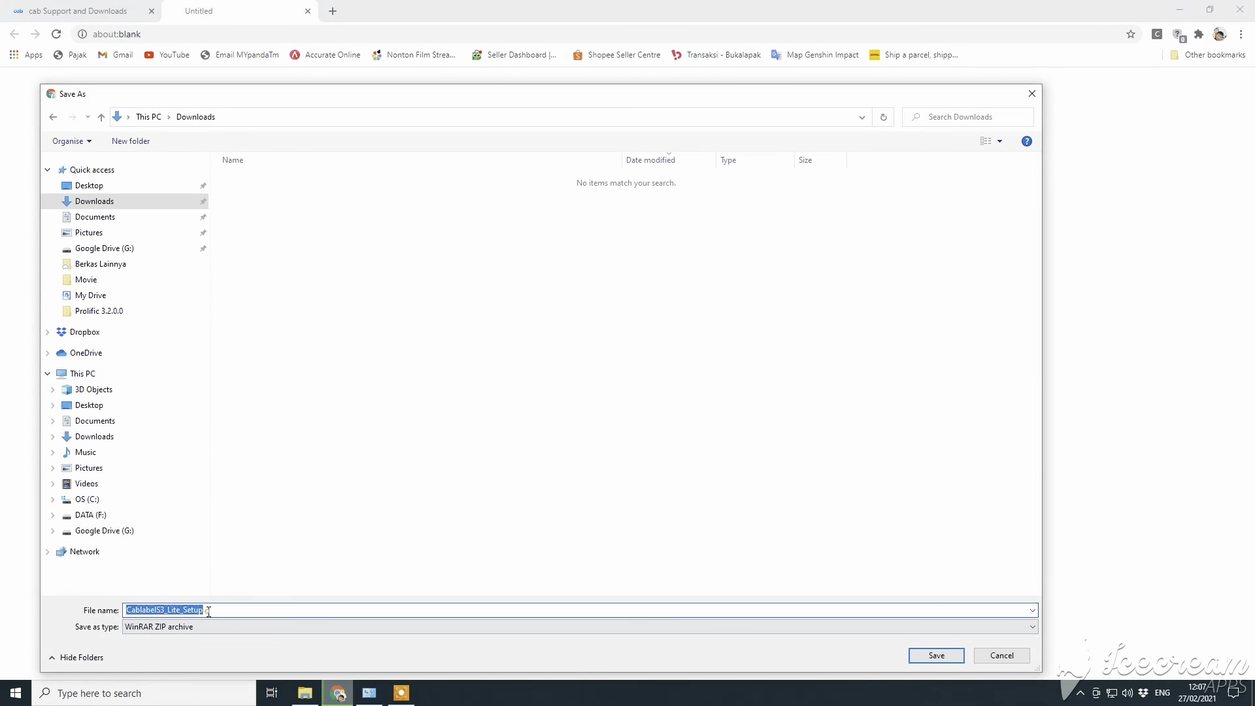
left_click(934, 655)
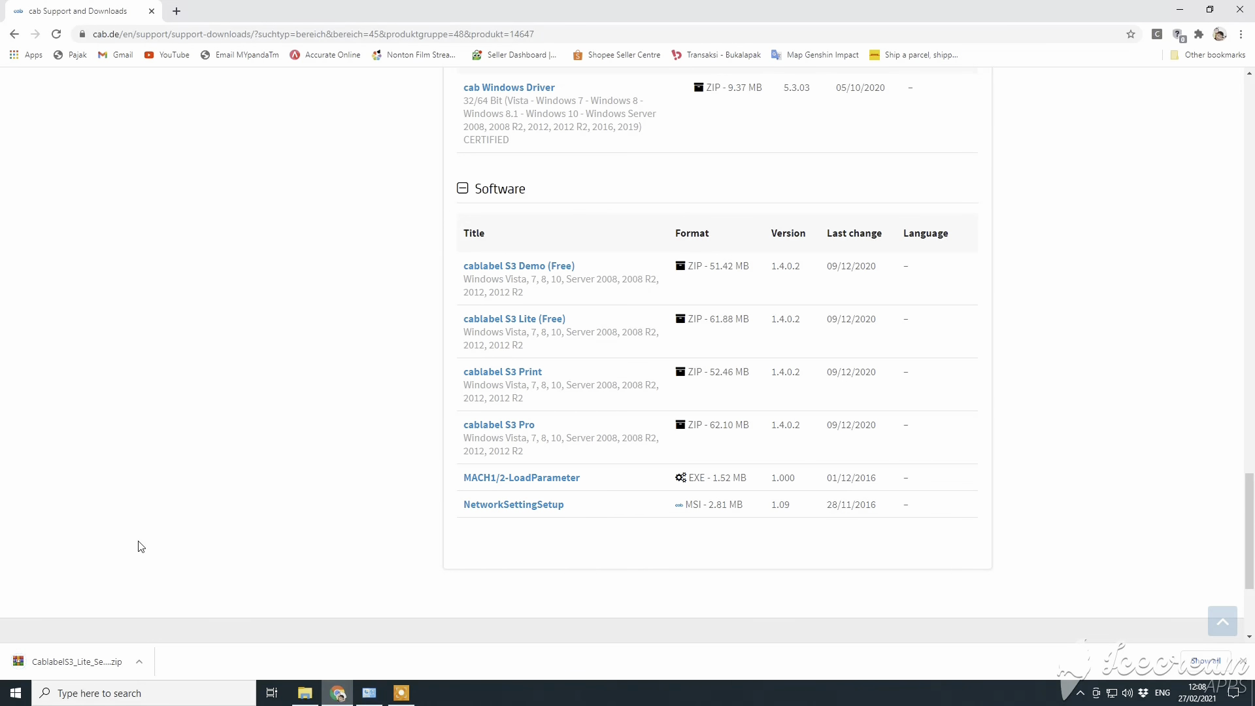
- Run the installer from the downloaded archive with English as setup language and accept the license agreement
left_click(70, 662)
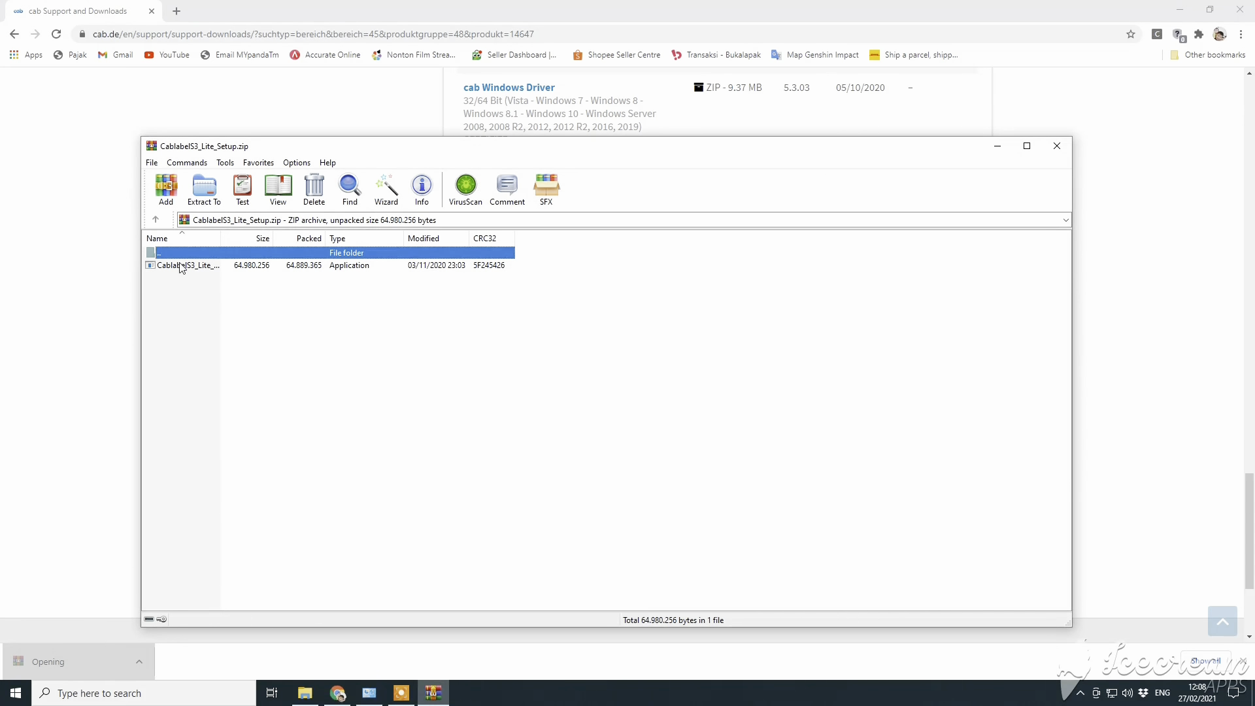
double_click(181, 267)
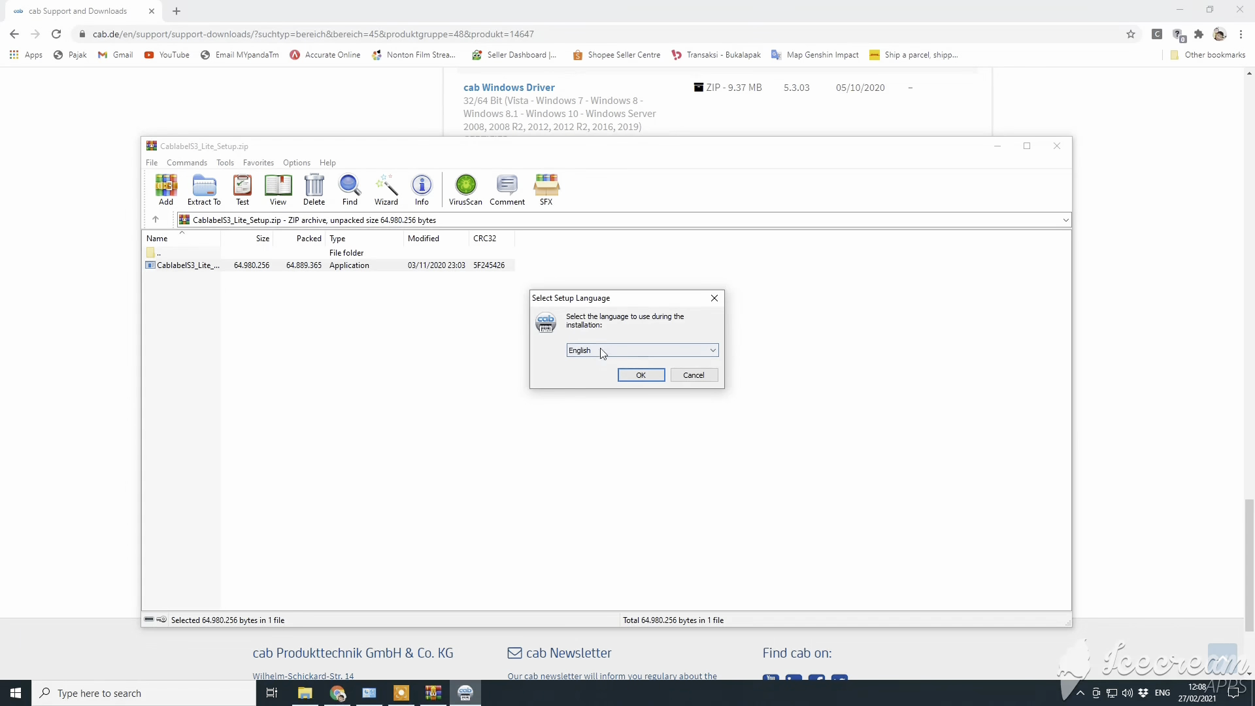
left_click(642, 375)
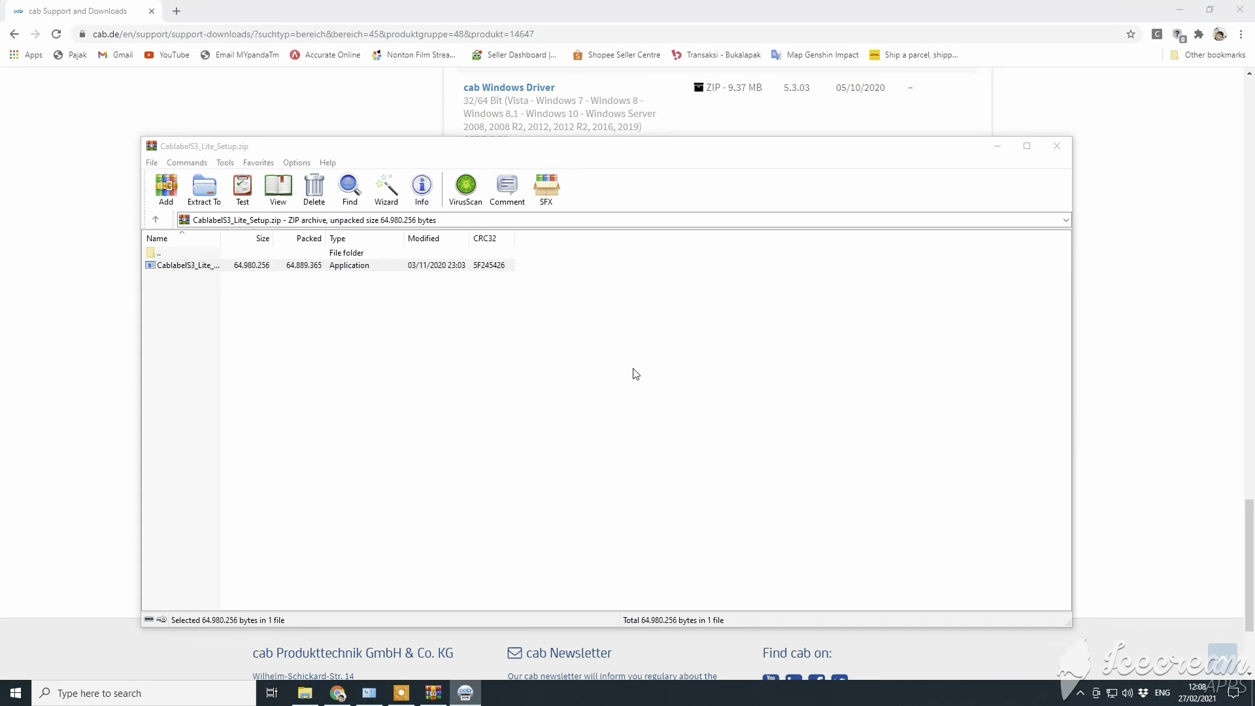
left_click(495, 411)
left_click(705, 451)
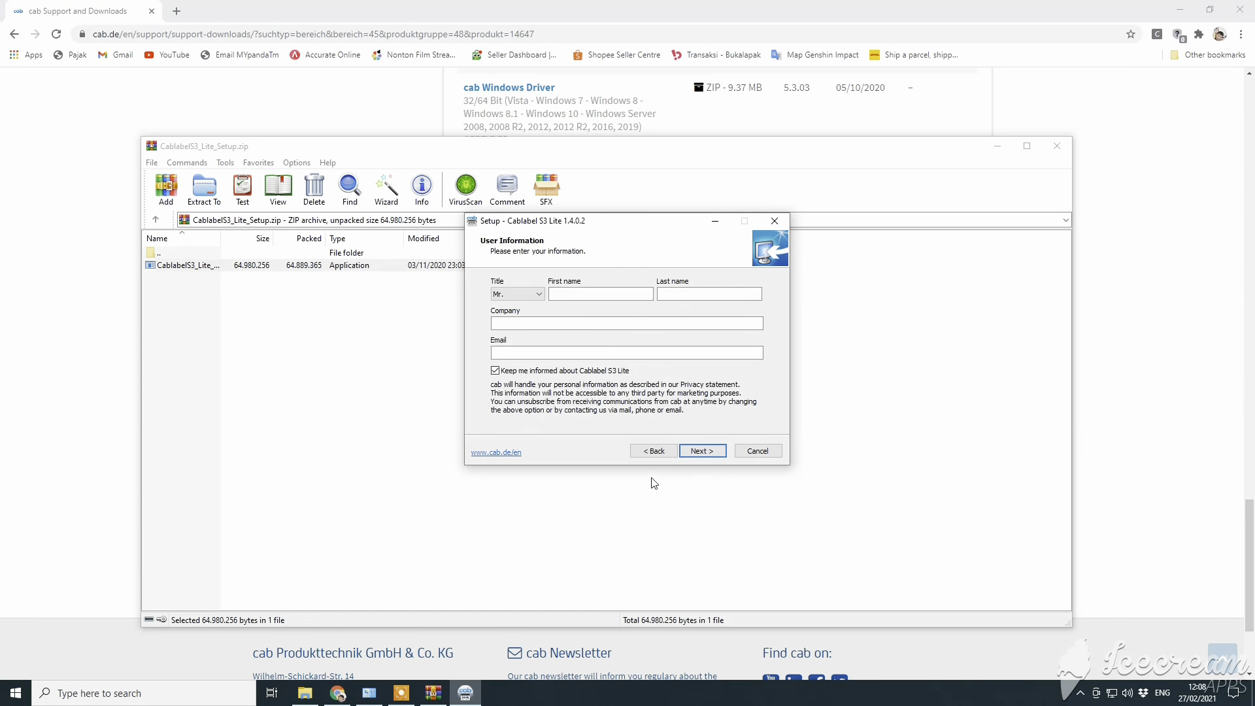
- Install Cablabel S3 Lite with blank user information and the default folder, launch it, and close its Layers panel
left_click(701, 454)
left_click(704, 453)
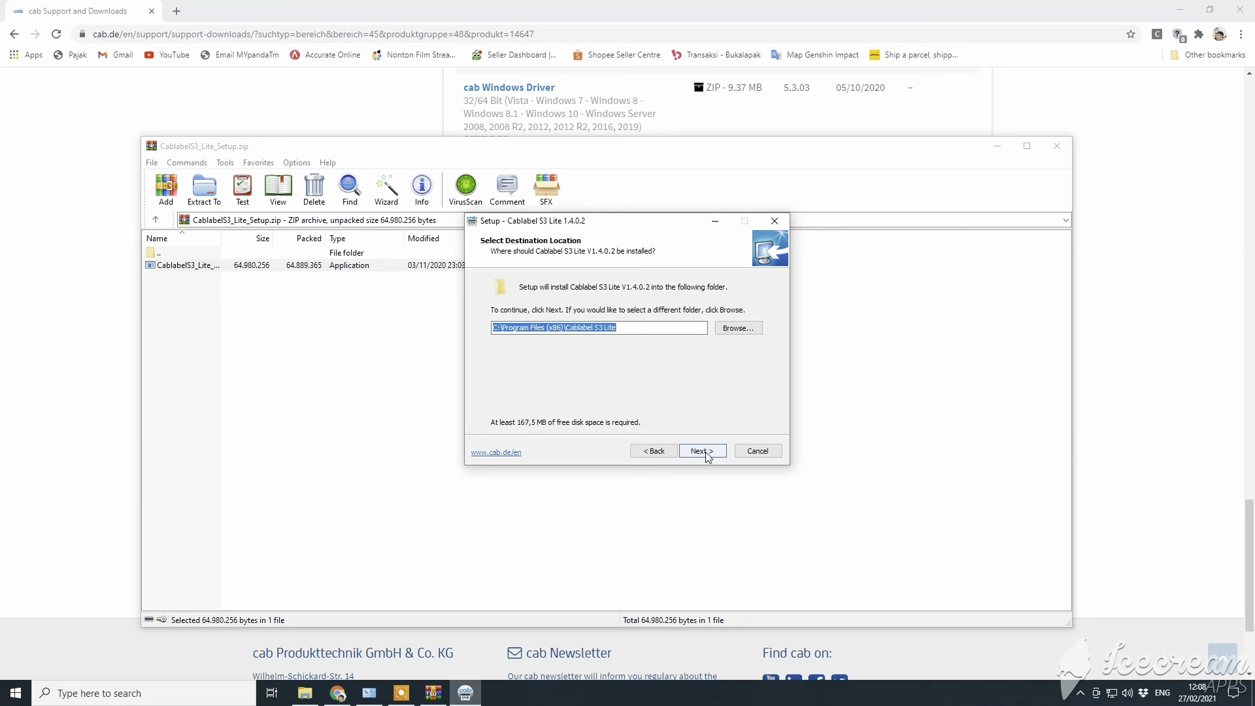
left_click(702, 453)
left_click(701, 452)
left_click(701, 451)
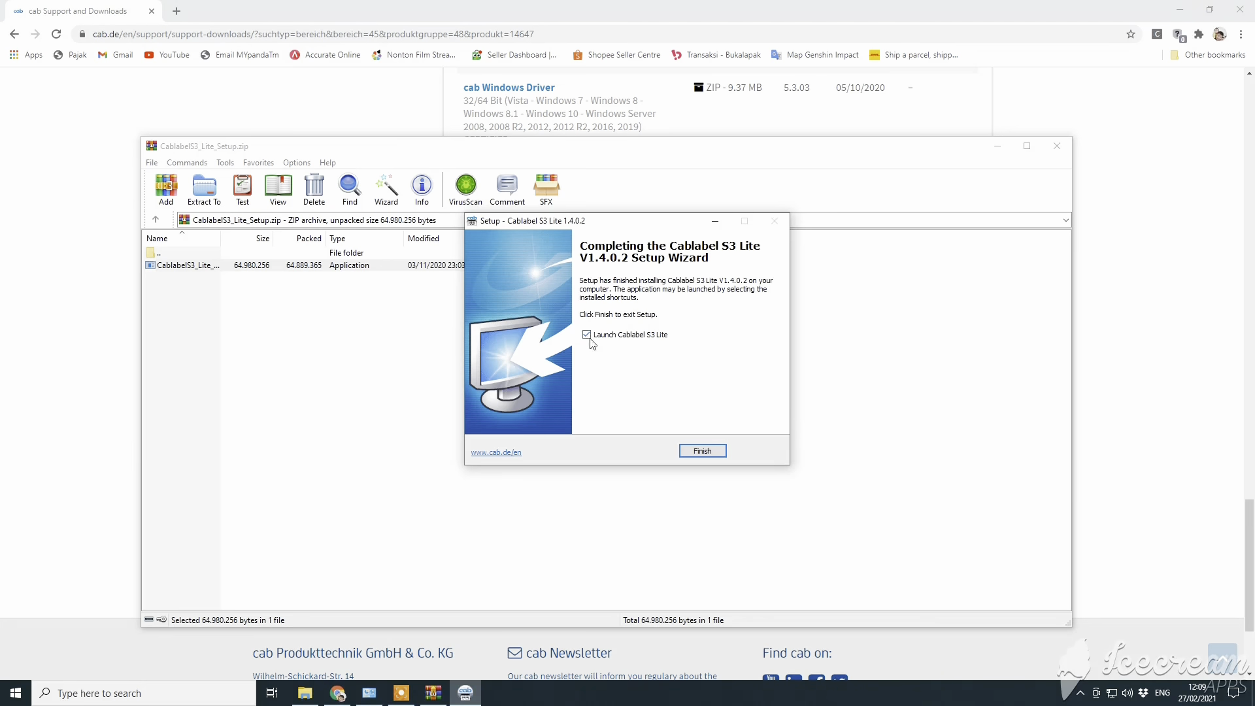
left_click(701, 451)
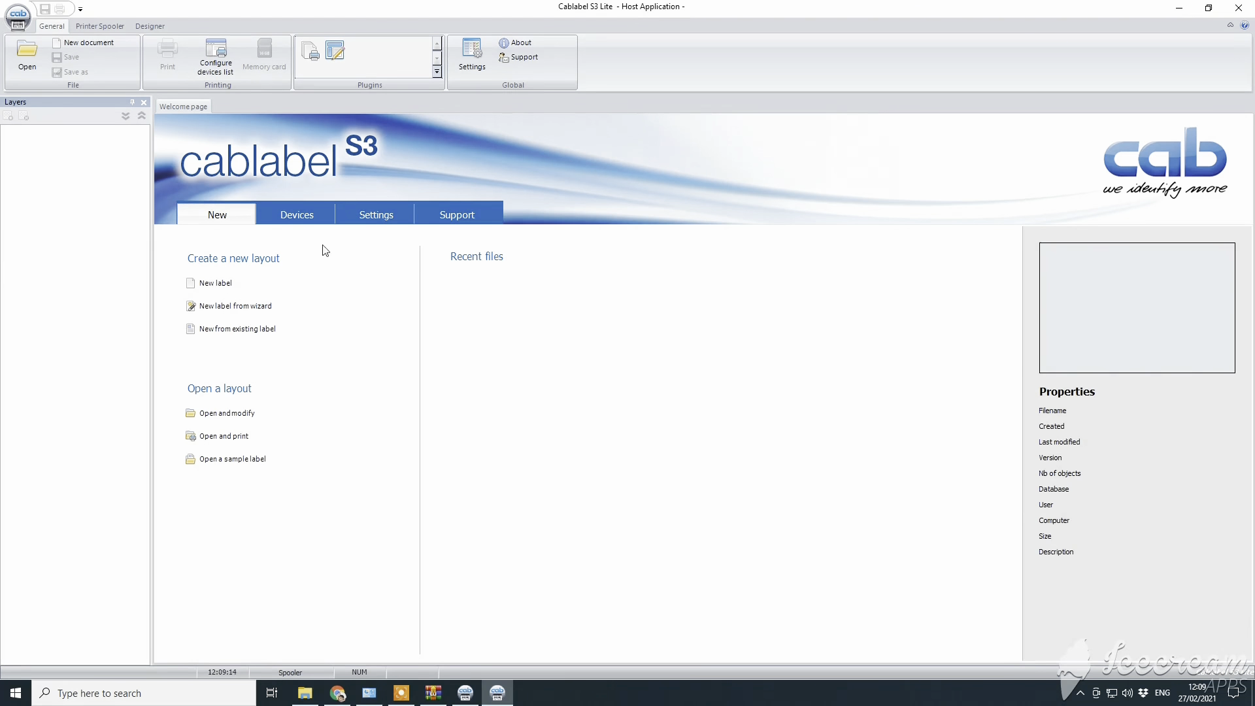
left_click(145, 103)
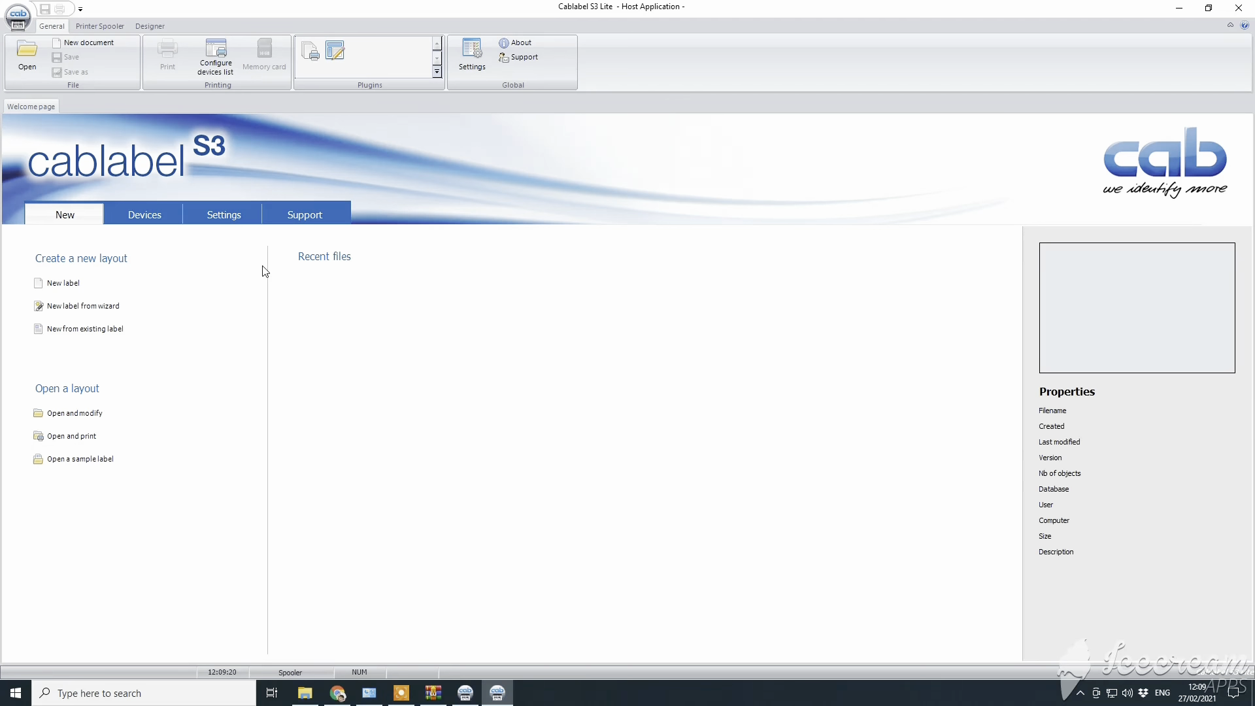
- Switch to Devices and Printers and check the CAB MACH2/300 printer entry
left_click(372, 696)
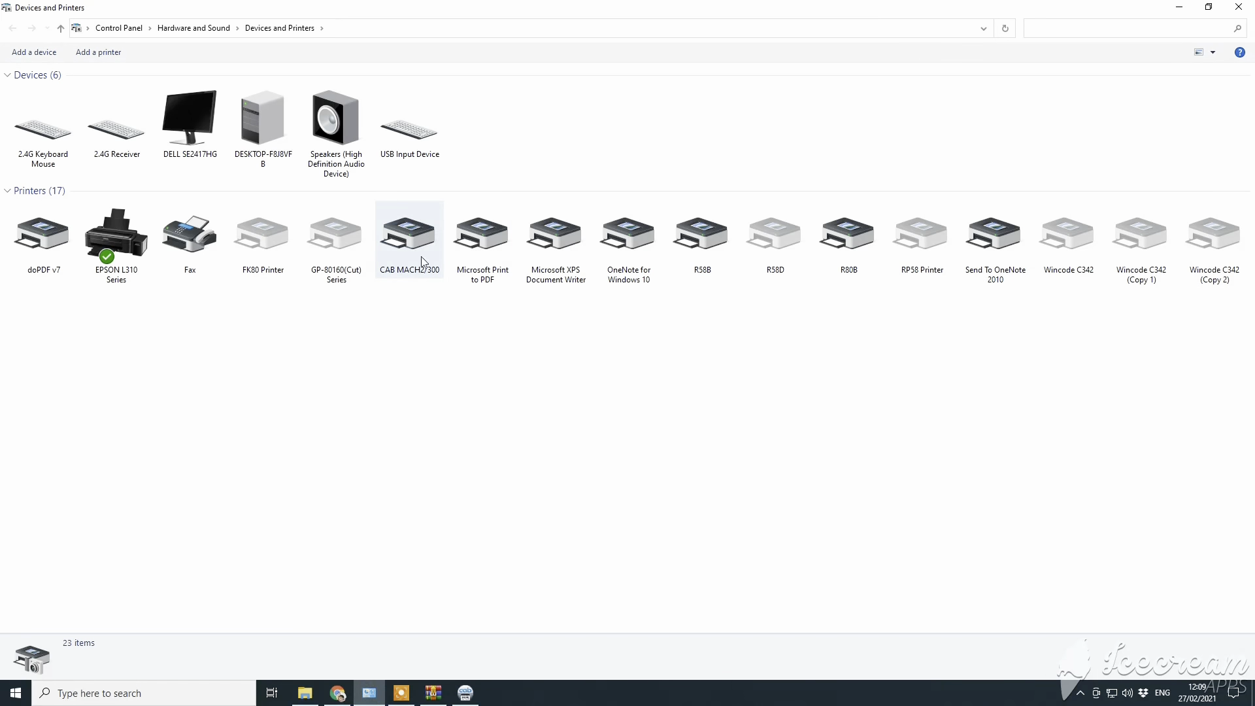
right_click(389, 361)
left_click(422, 419)
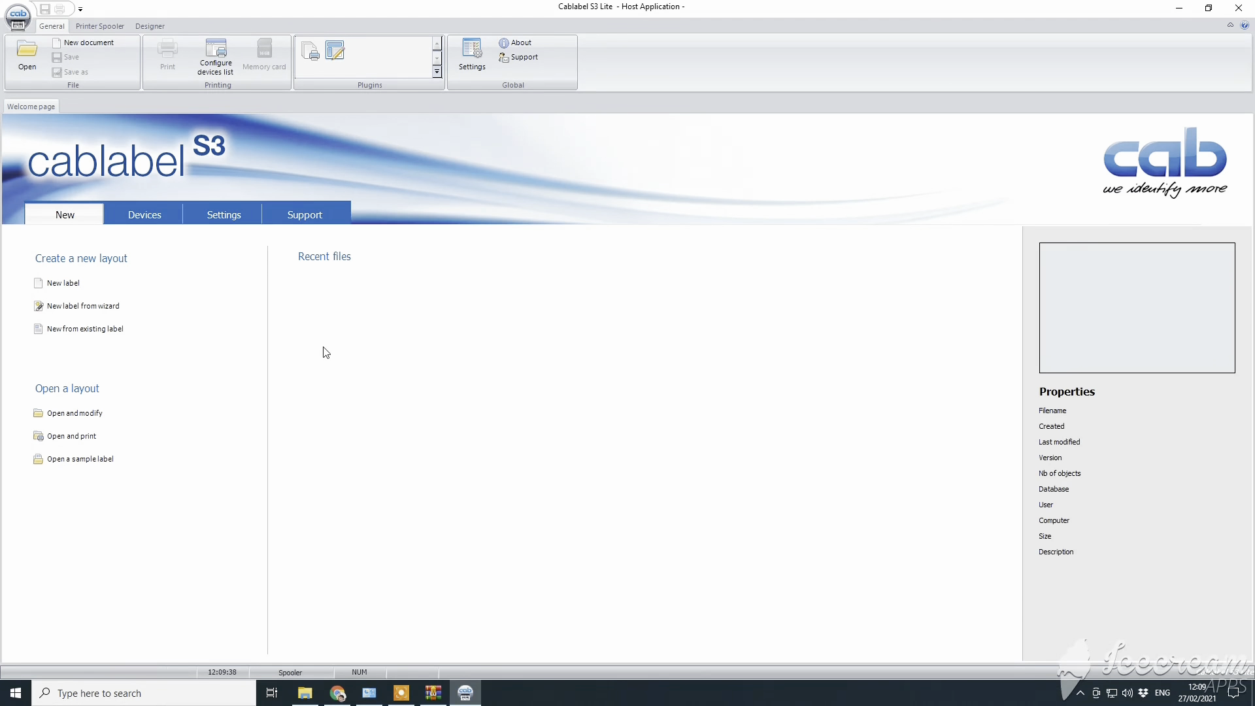
- Check the CAB MACH2/300 entry under GDI devices in Cablabel S3 Lite's devices list, leaving the list without changes
left_click(160, 221)
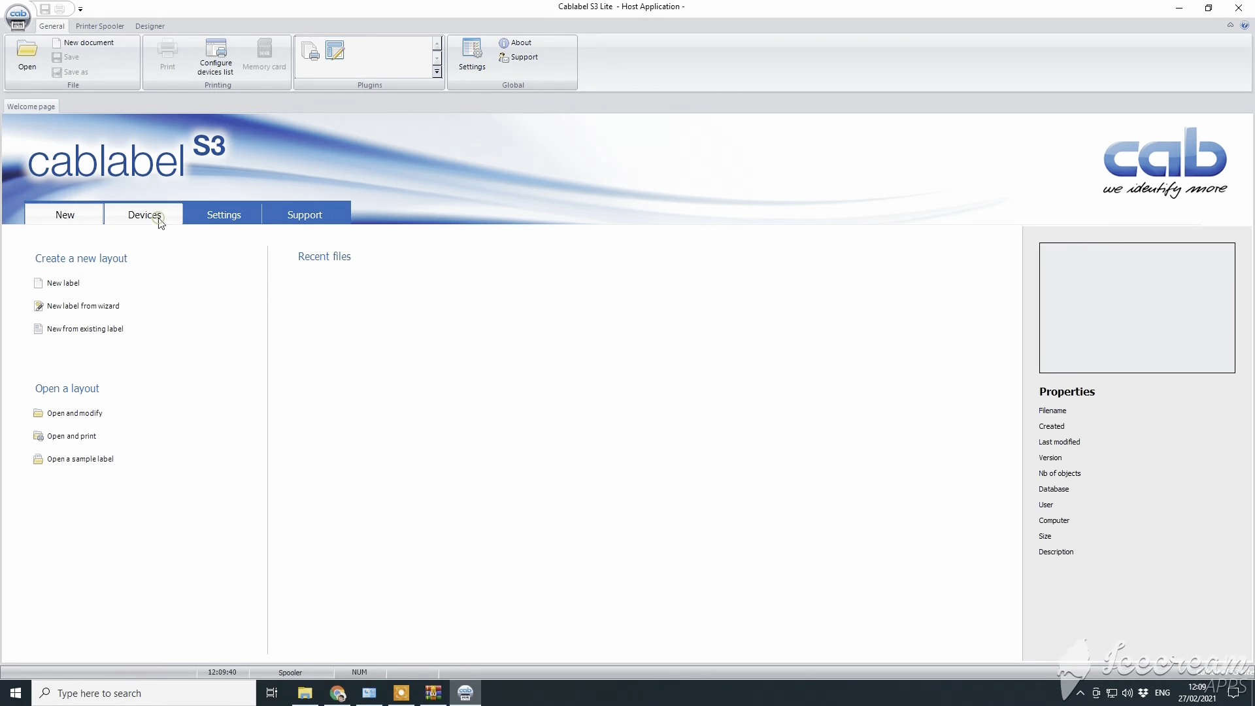
left_click(495, 244)
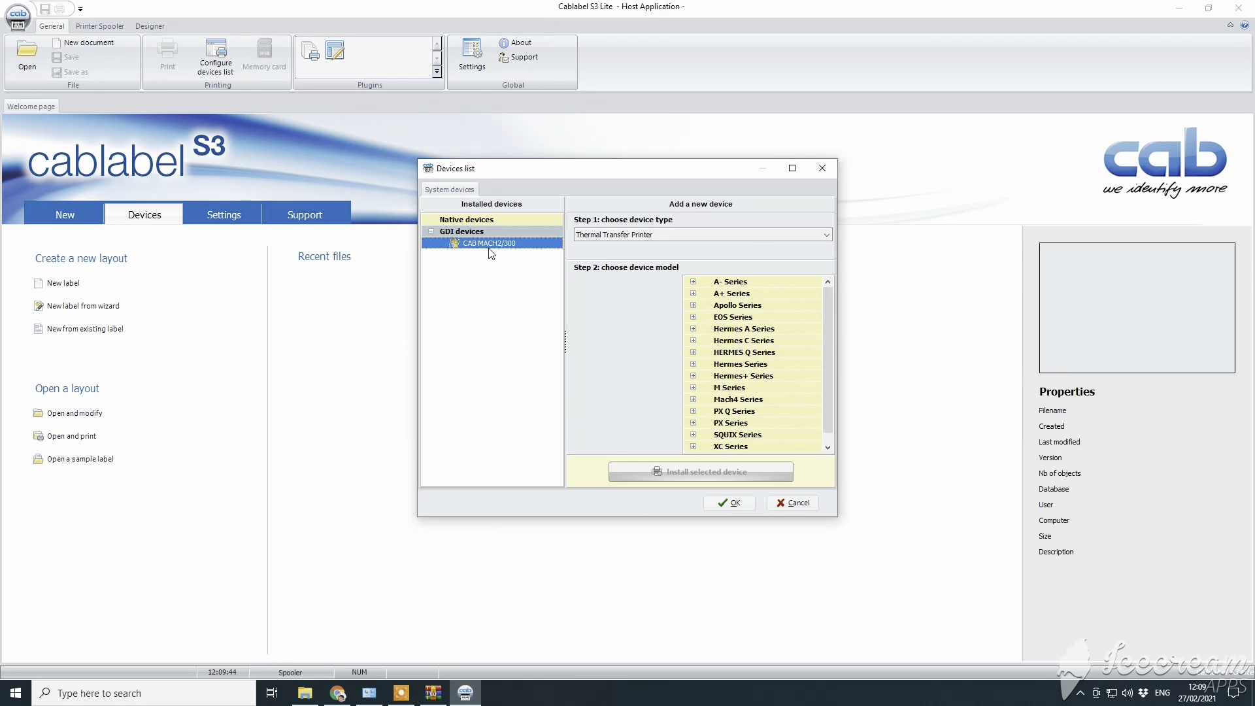
left_click(791, 503)
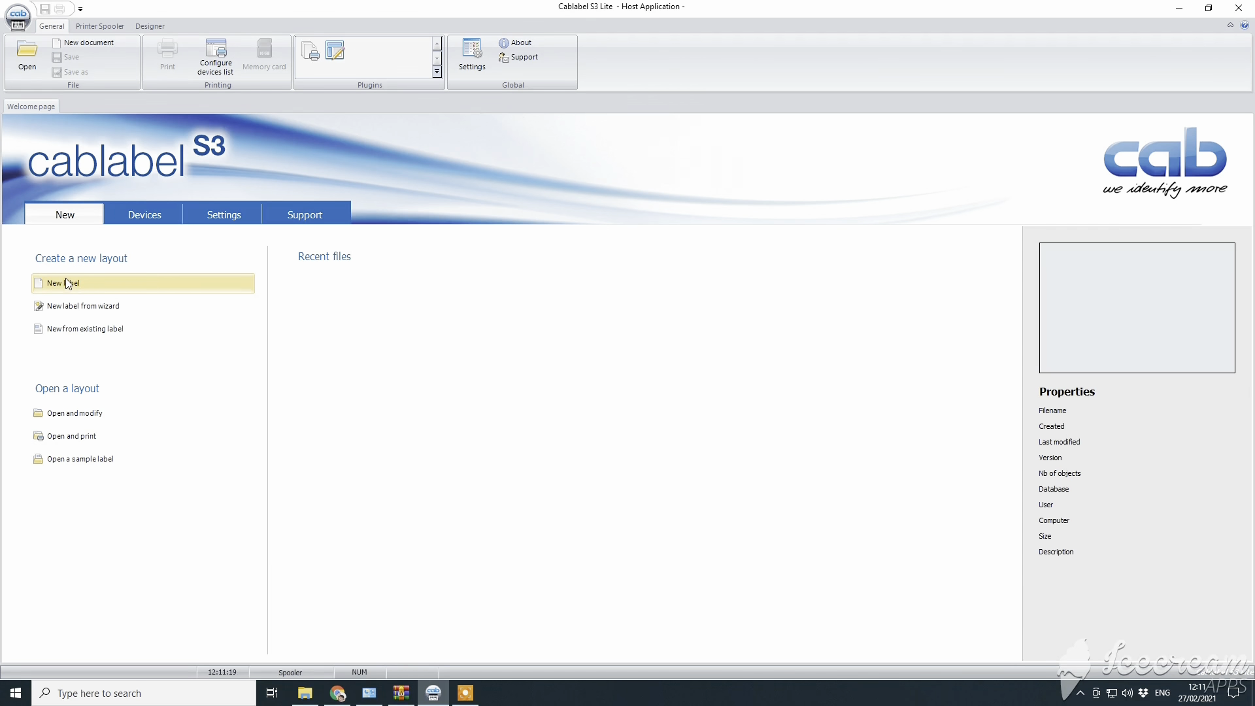
- Start a new label and set its width to 33 mm and its height to 15 mm
left_click(89, 283)
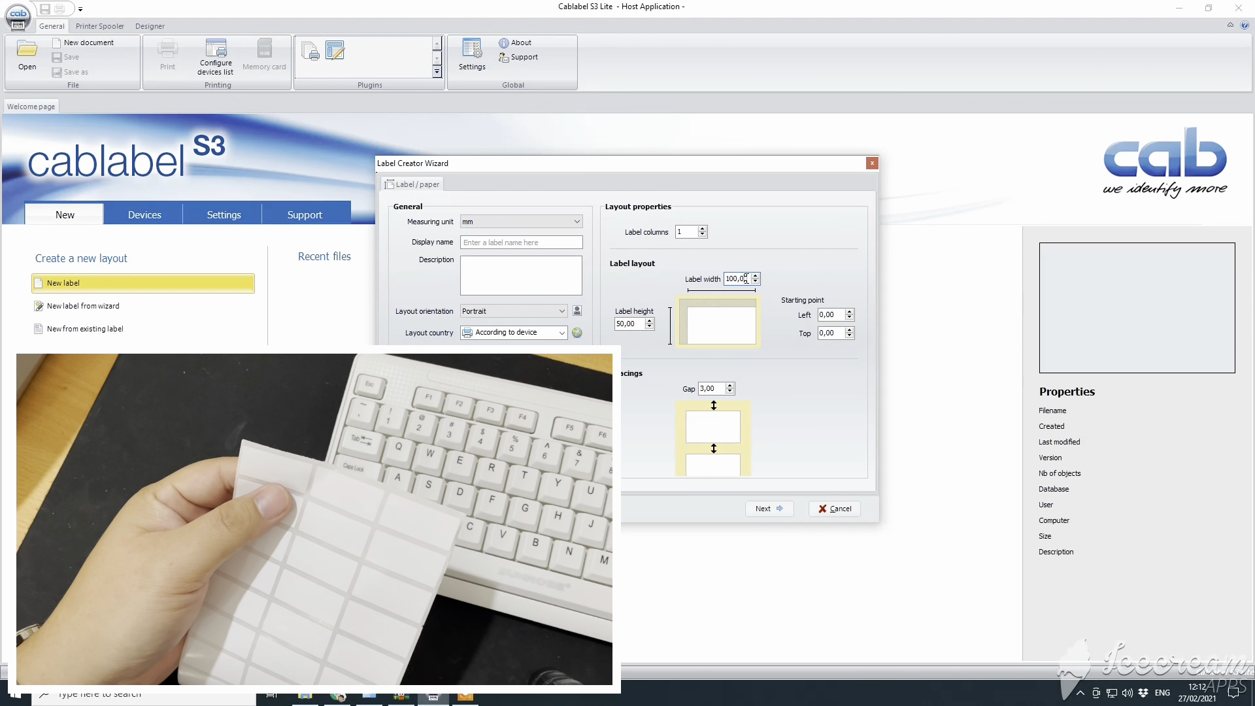
key("BackSpace")
key("BackSpace")
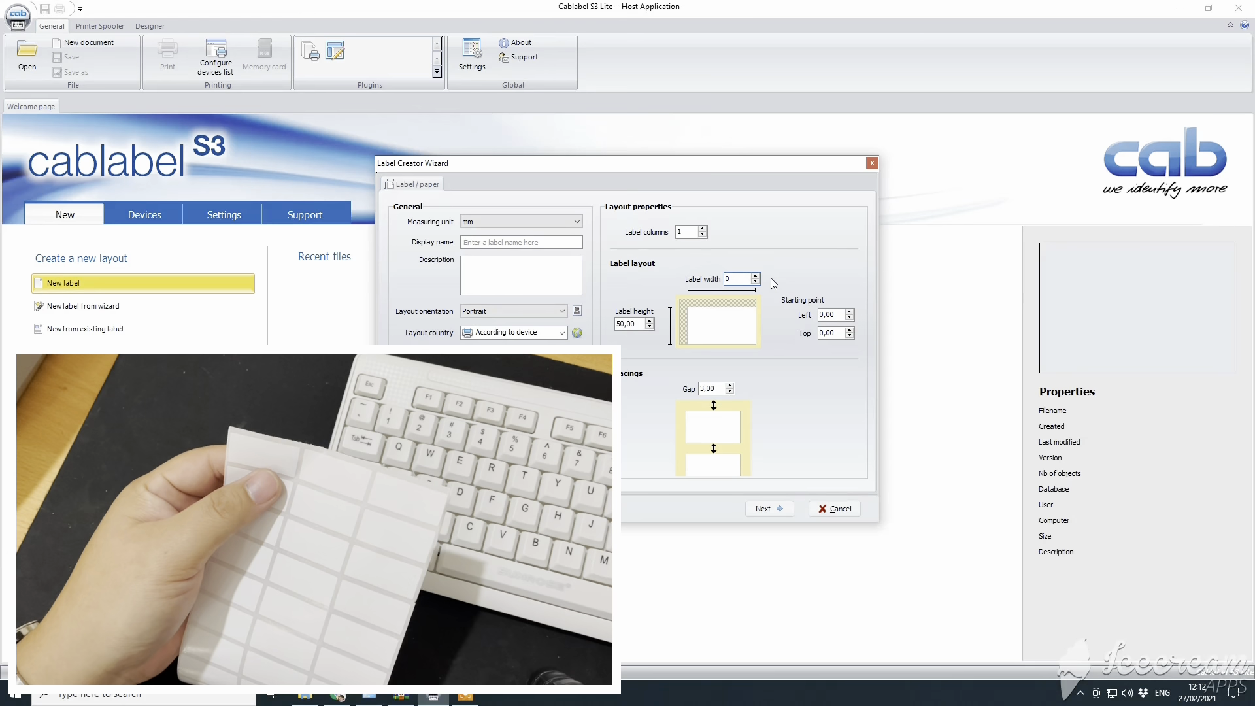
type("33")
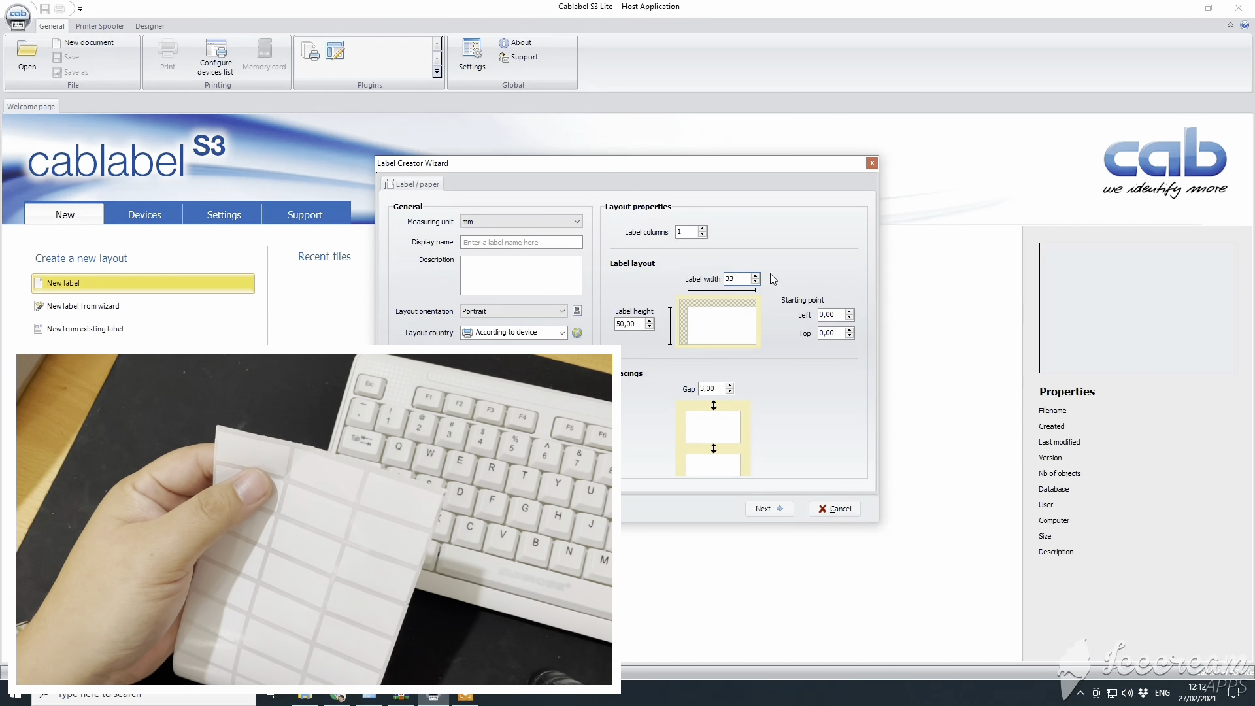
left_click(639, 323)
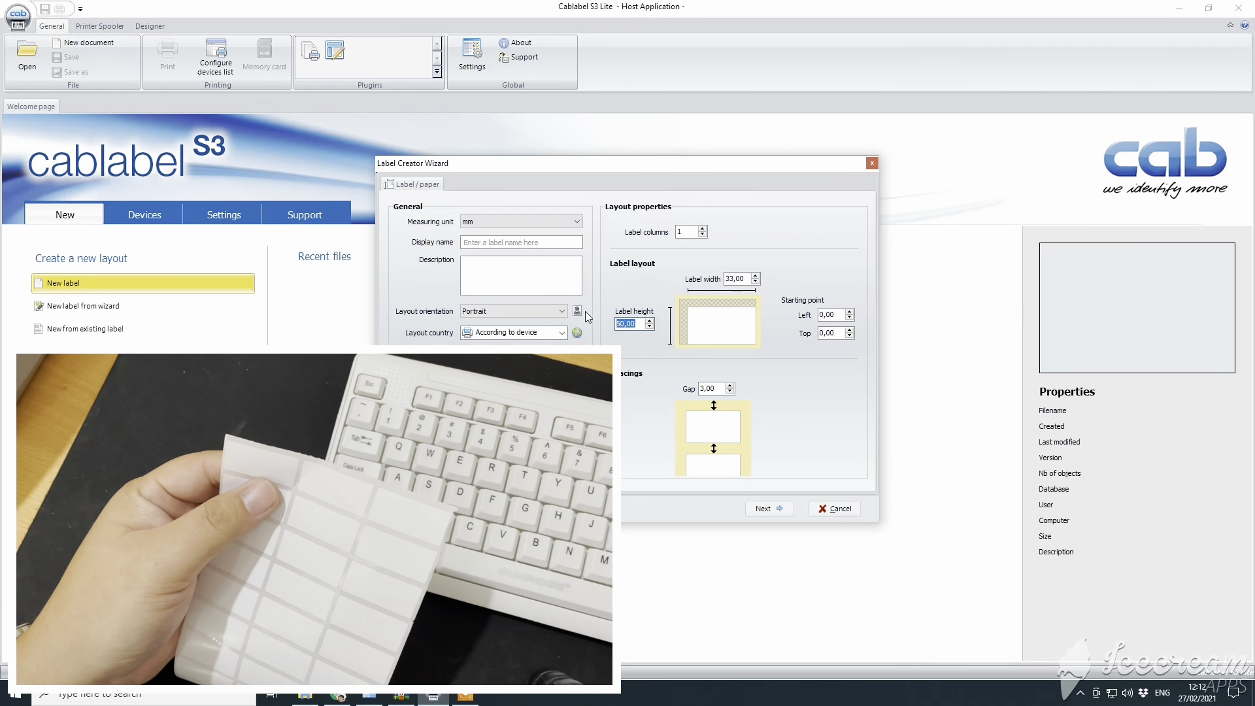
type("15")
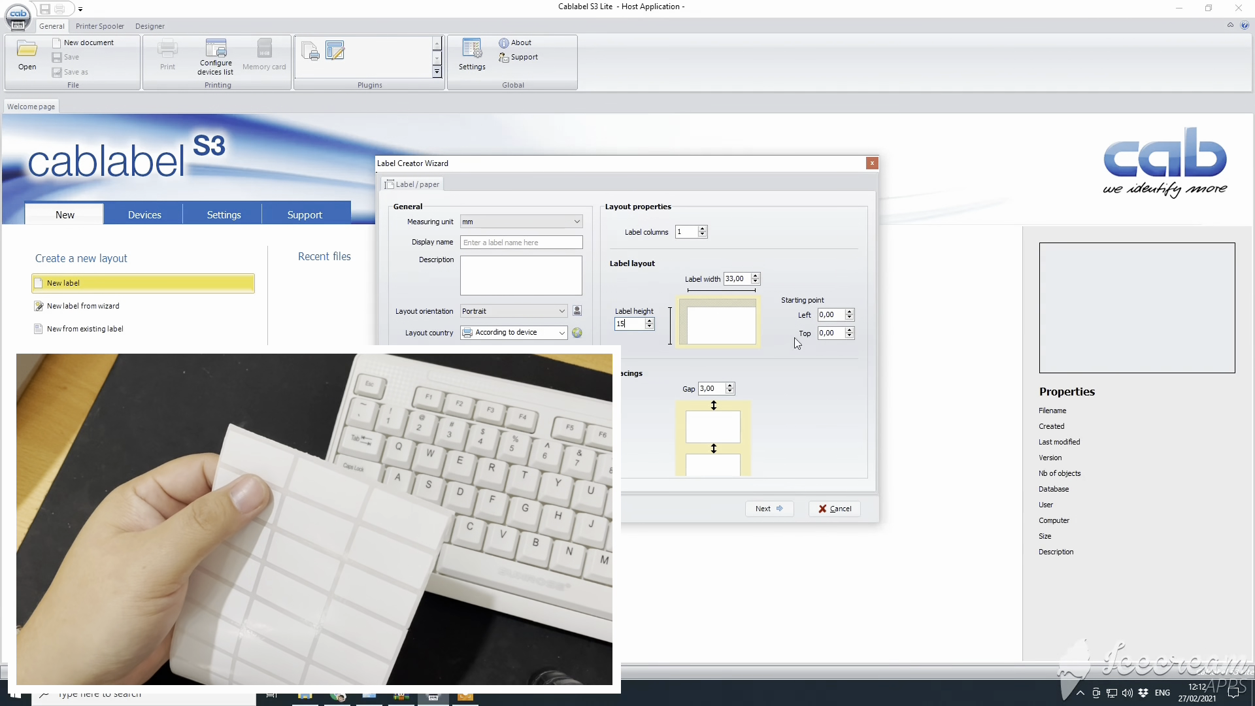
- Set the label's starting point to 2 mm from the left and 2 mm from the top
left_click(843, 314)
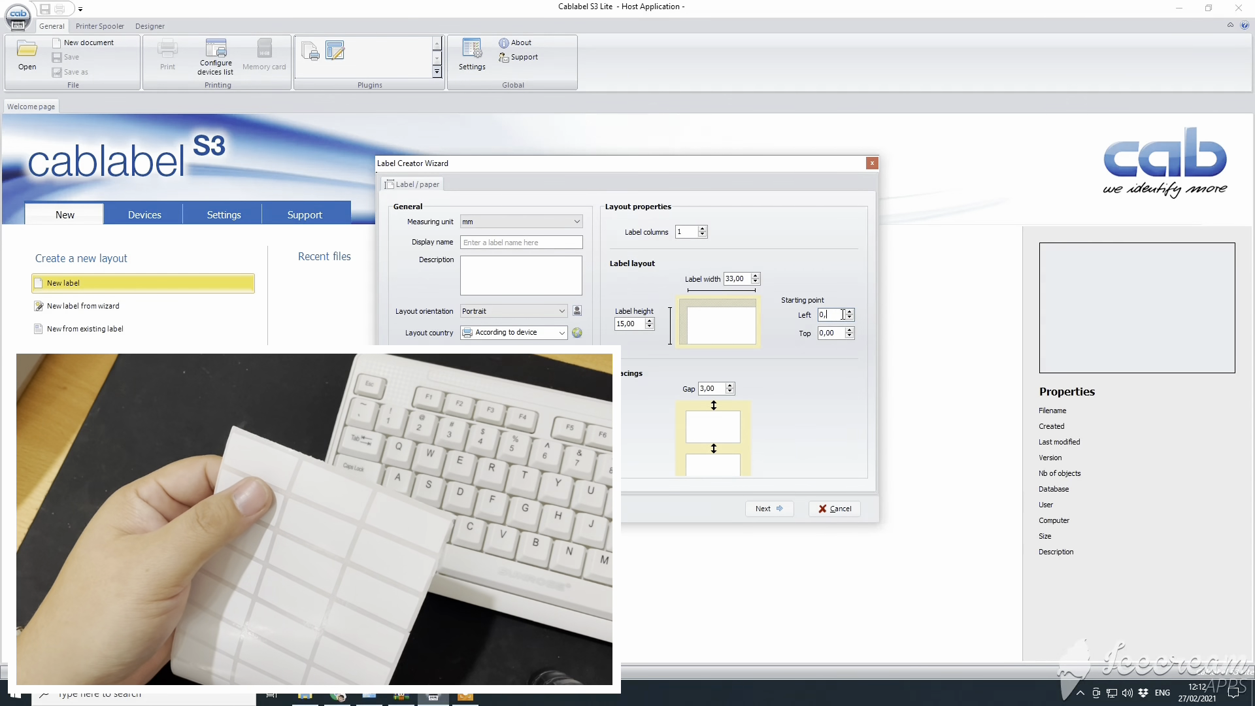
key("BackSpace")
key("BackSpace")
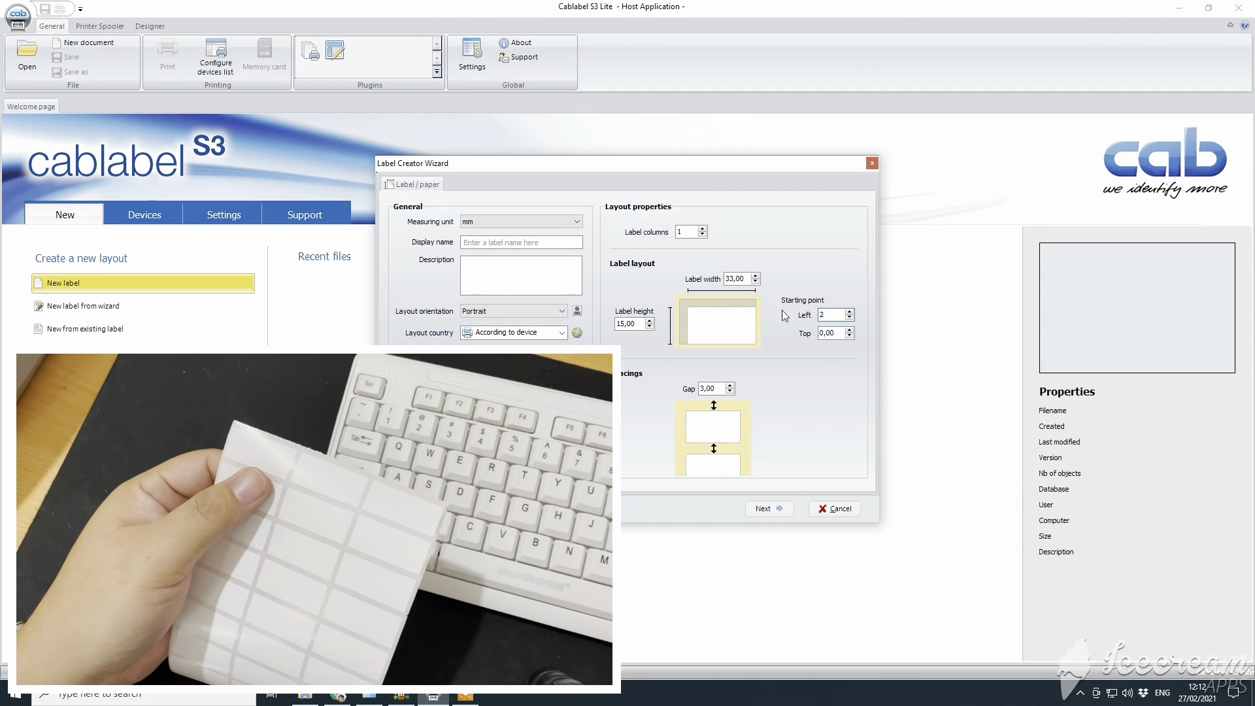
key("Tab")
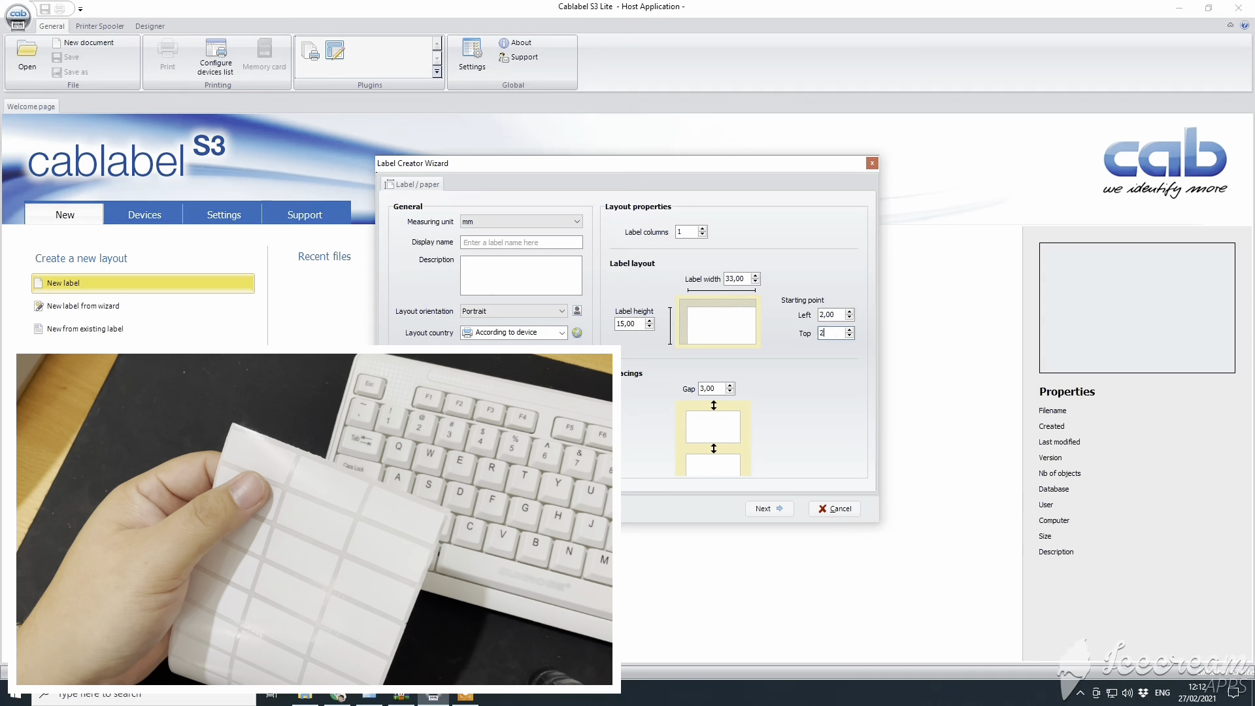
- Set the layout to 3 label columns with a horizontal gap of 2 mm between them
left_click(842, 315)
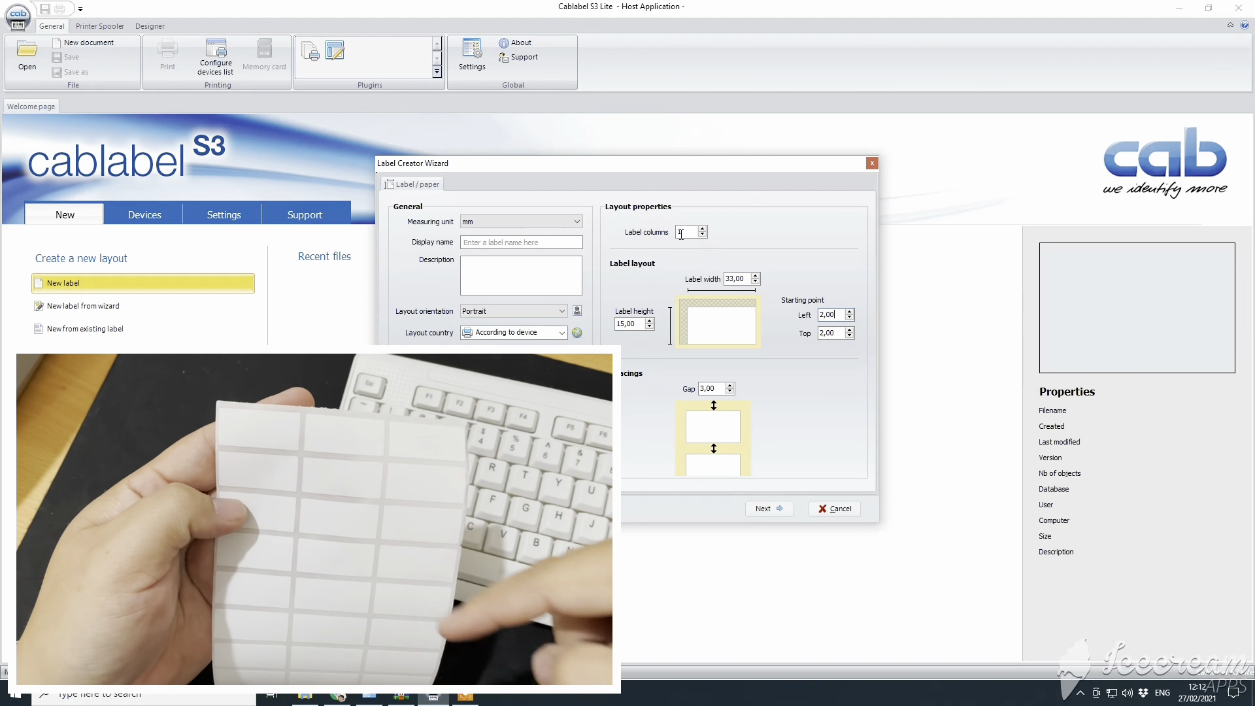
left_click(684, 233)
key("BackSpace")
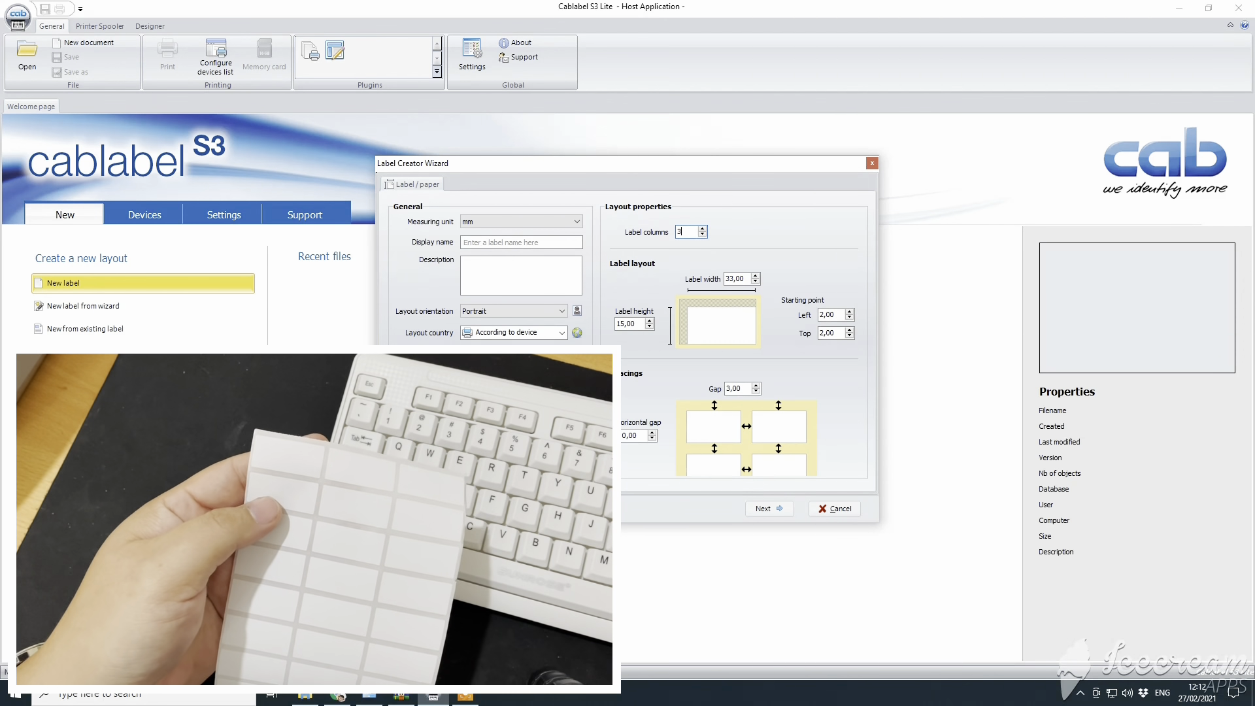
key("BackSpace")
type("137")
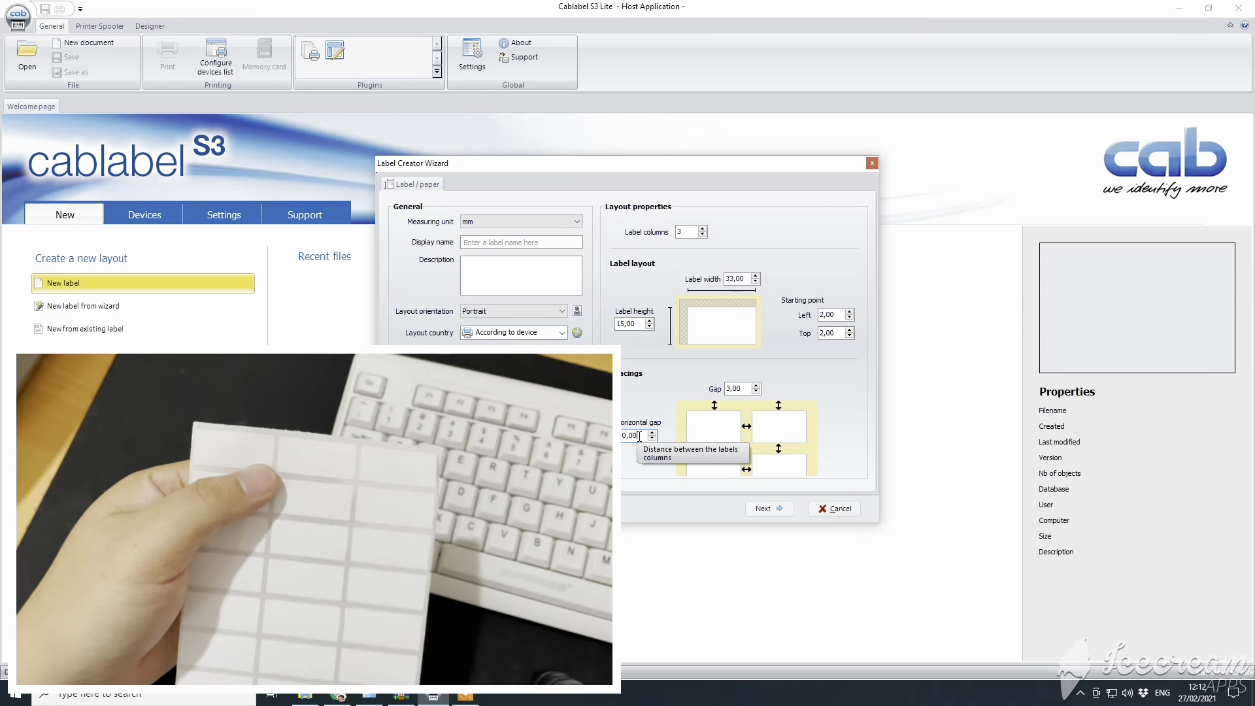
double_click(638, 435)
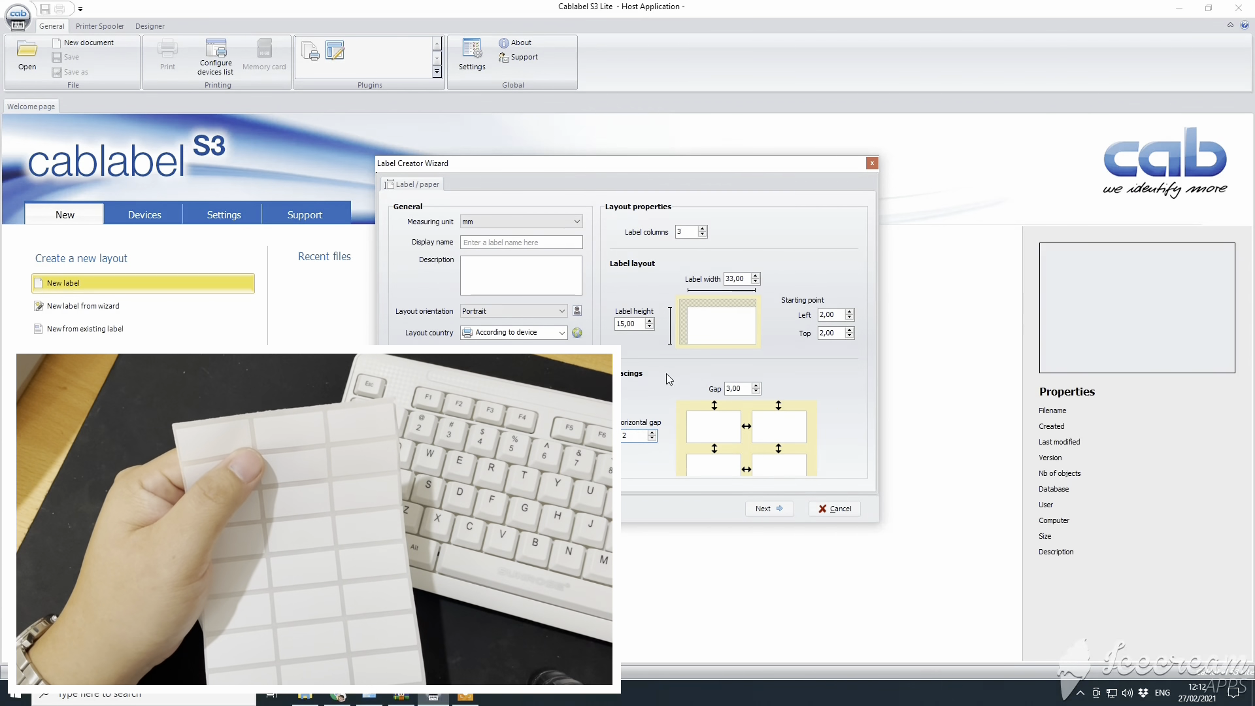
- Review the label size, gaps and starting point, and proceed to create the layout
left_click(748, 279)
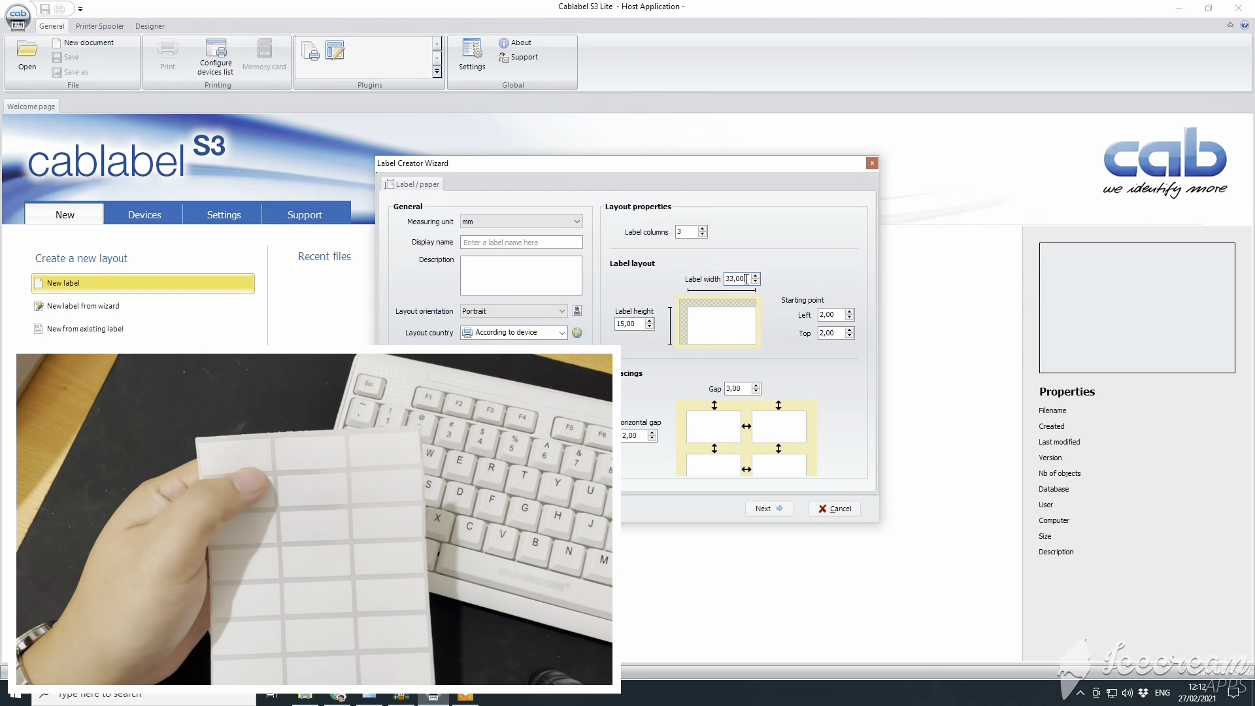
left_click(637, 324)
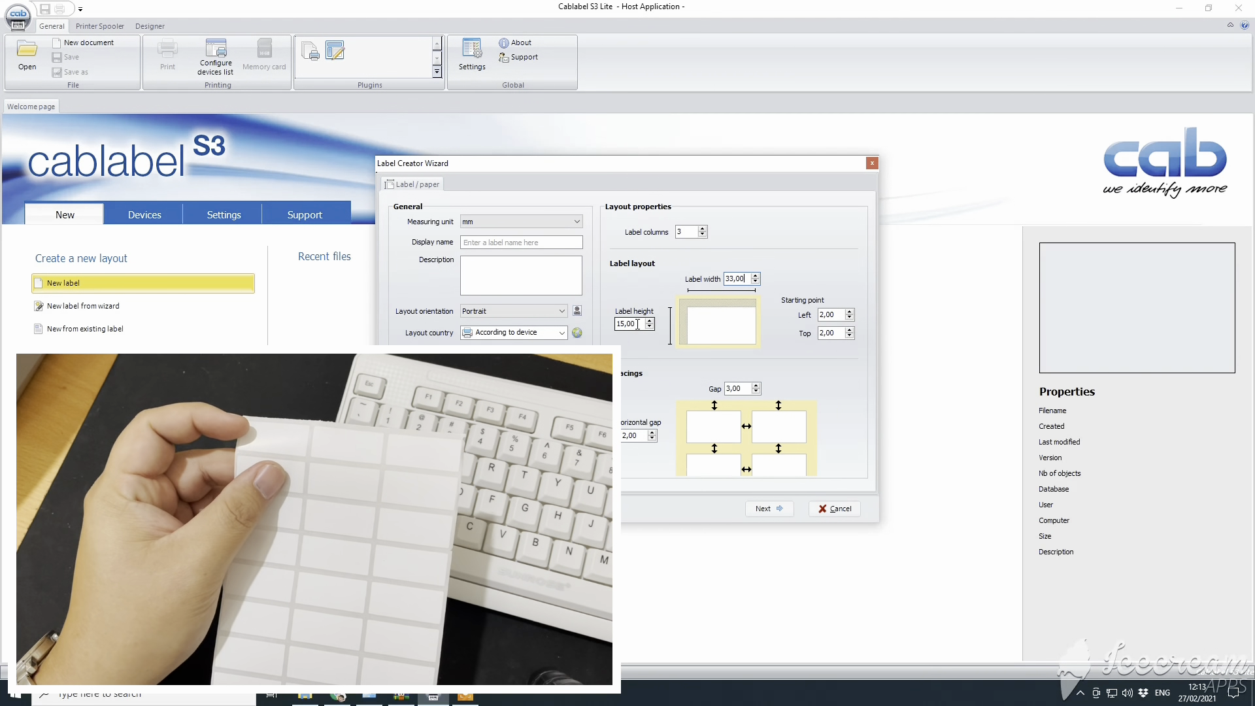
left_click(746, 390)
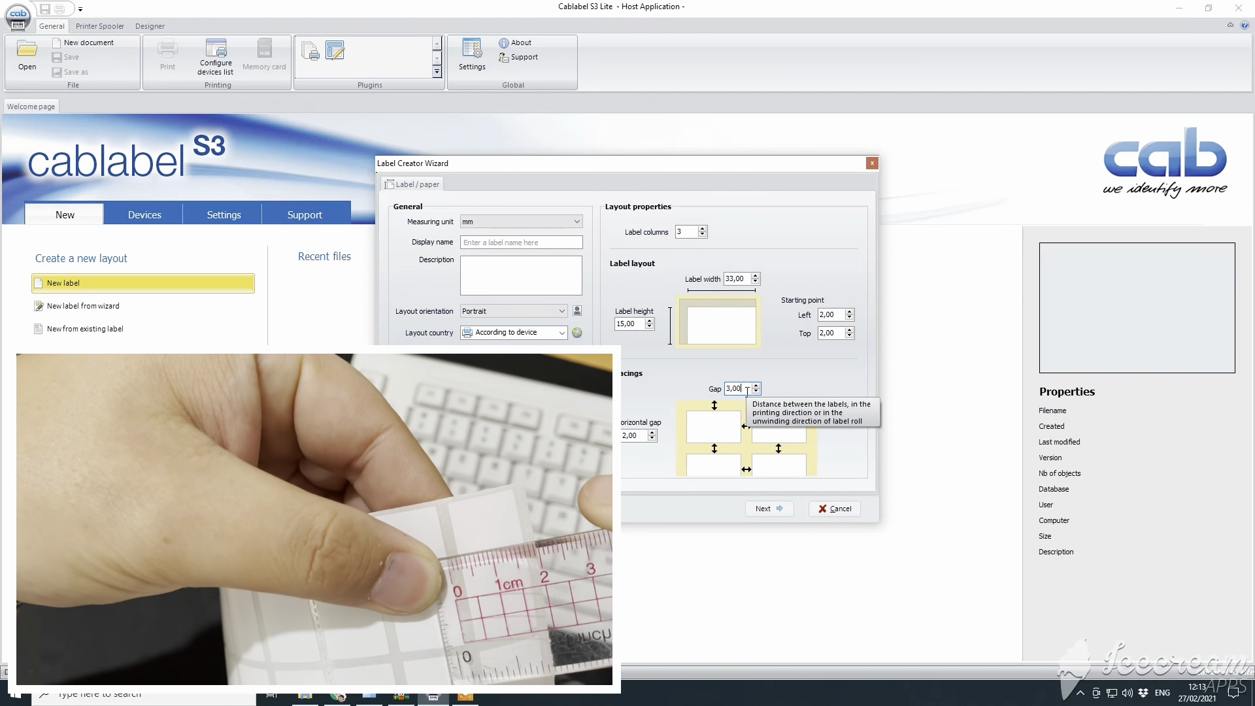
left_click(643, 436)
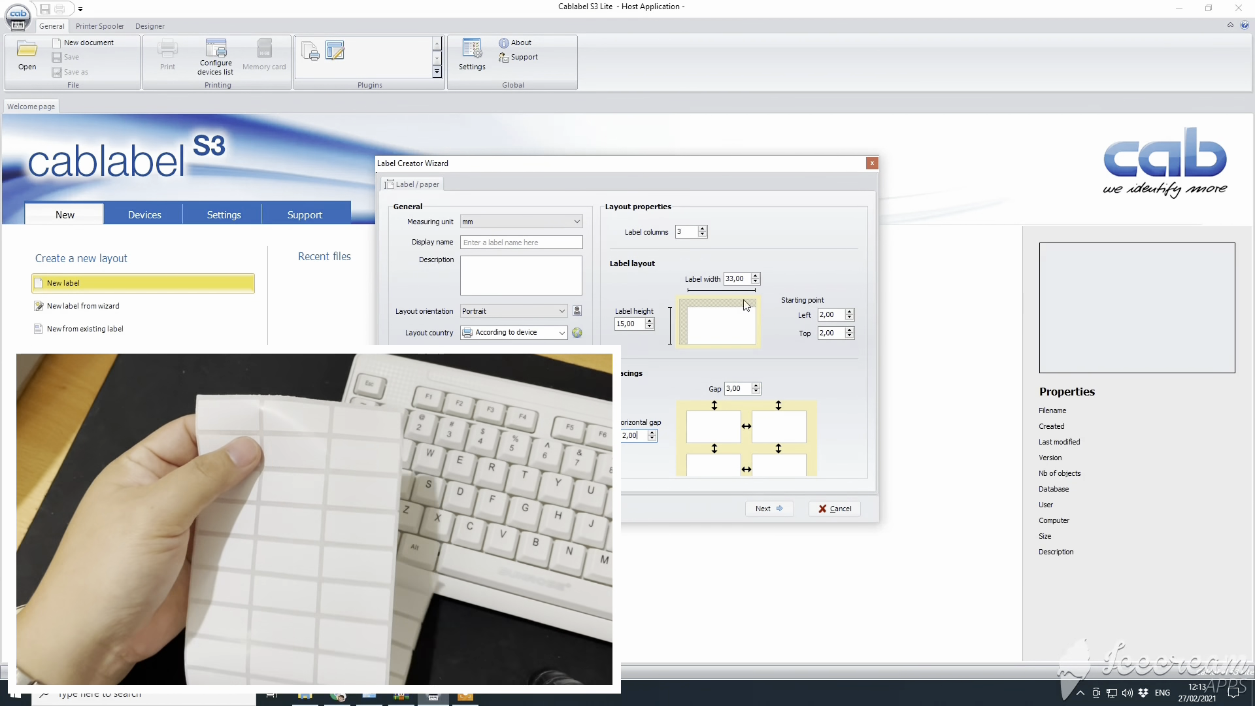
left_click(842, 314)
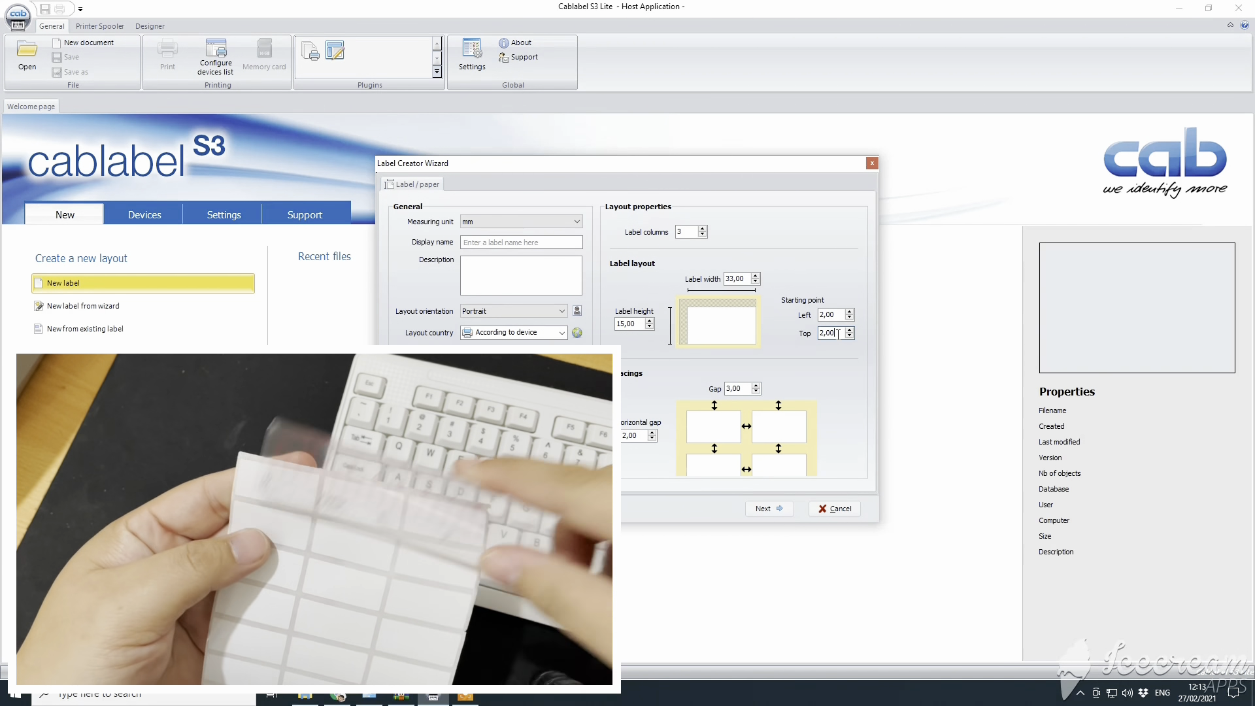
left_click(830, 329)
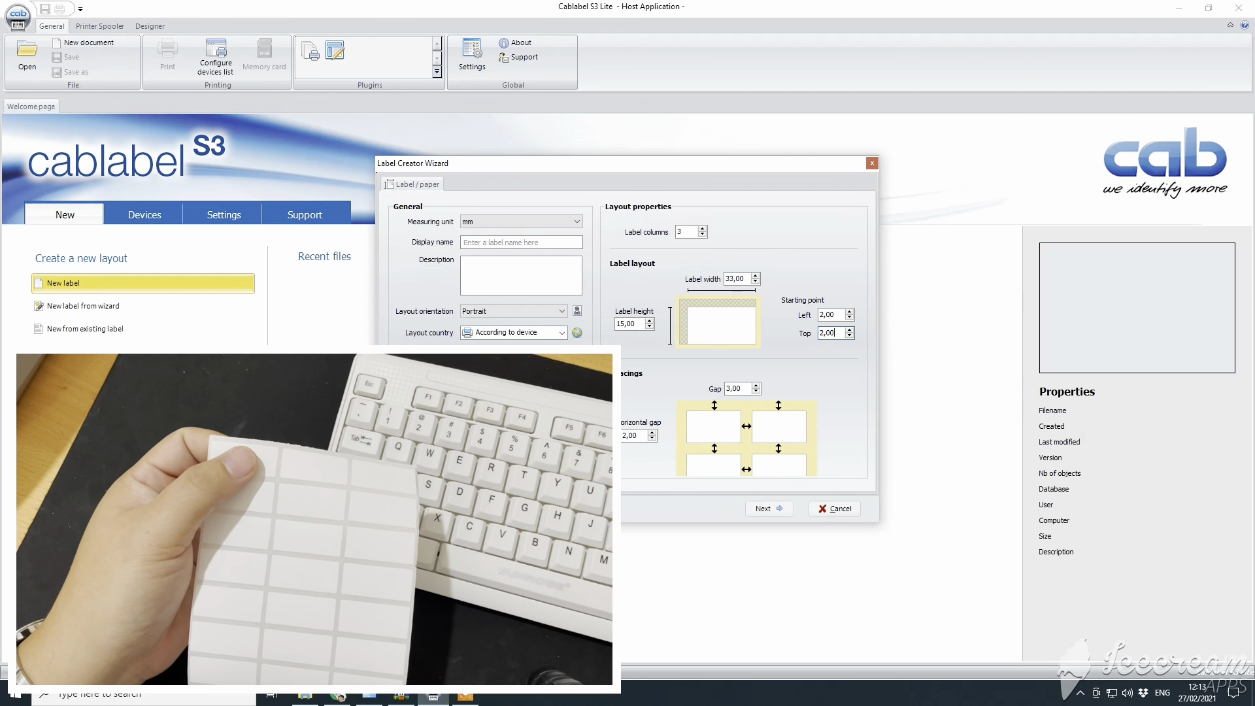
left_click(766, 509)
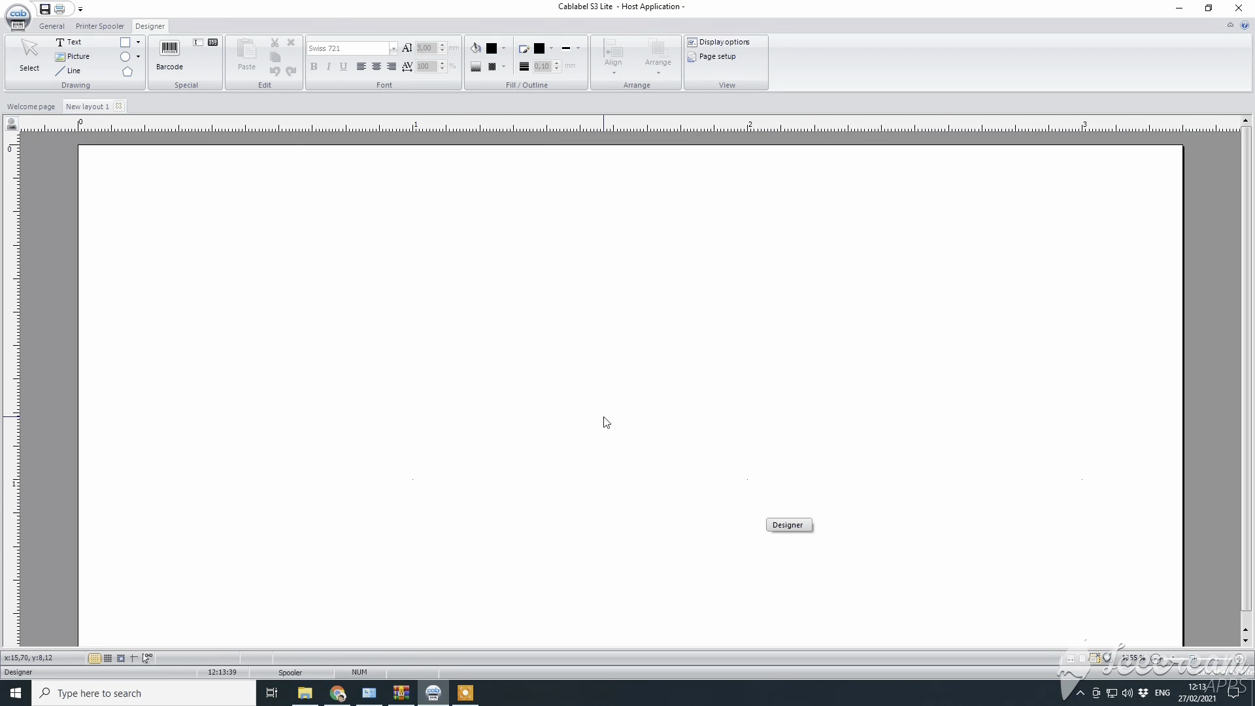
- Insert the text "Panda" in the upper-left area of the label
scroll(621, 348, "down", 1)
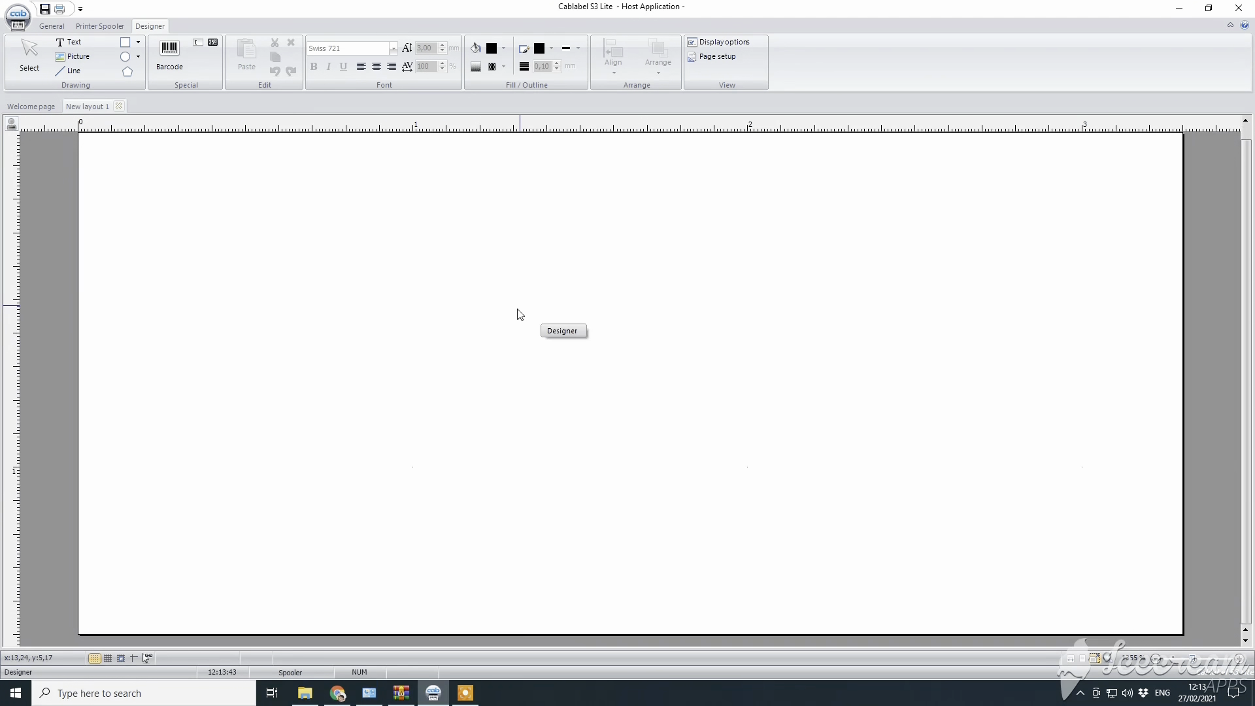
scroll(351, 329, "up", 1)
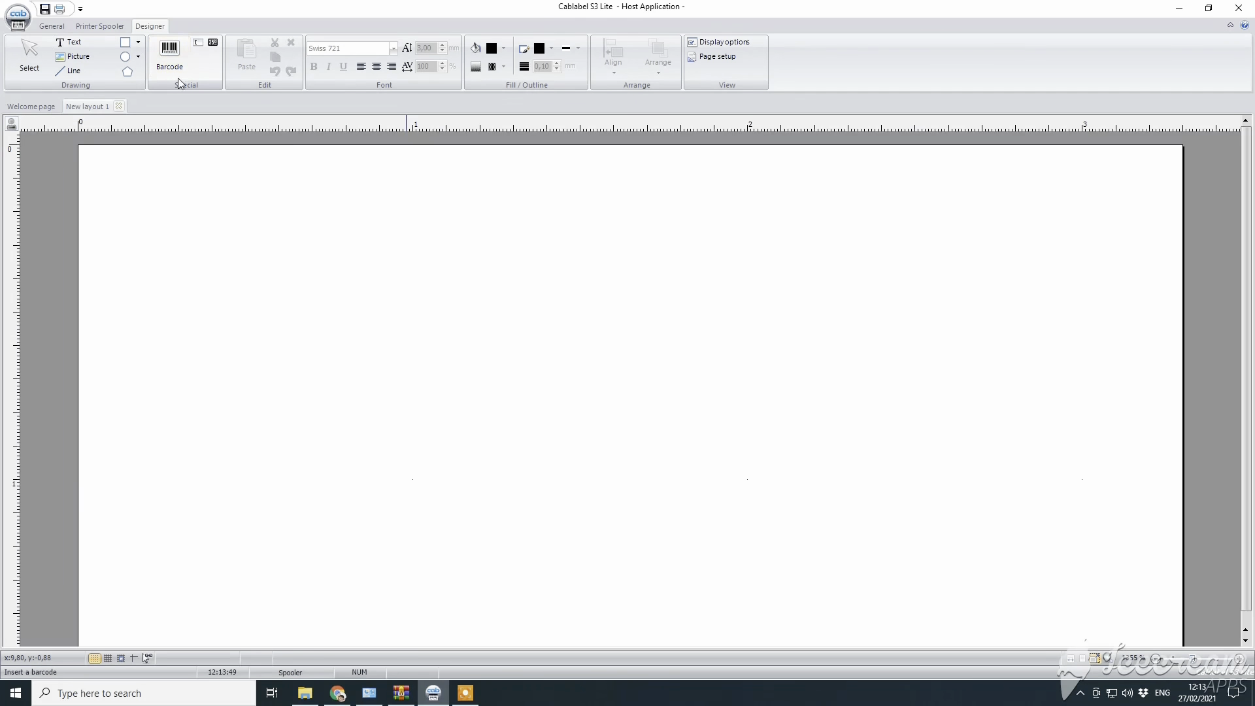
left_click(78, 45)
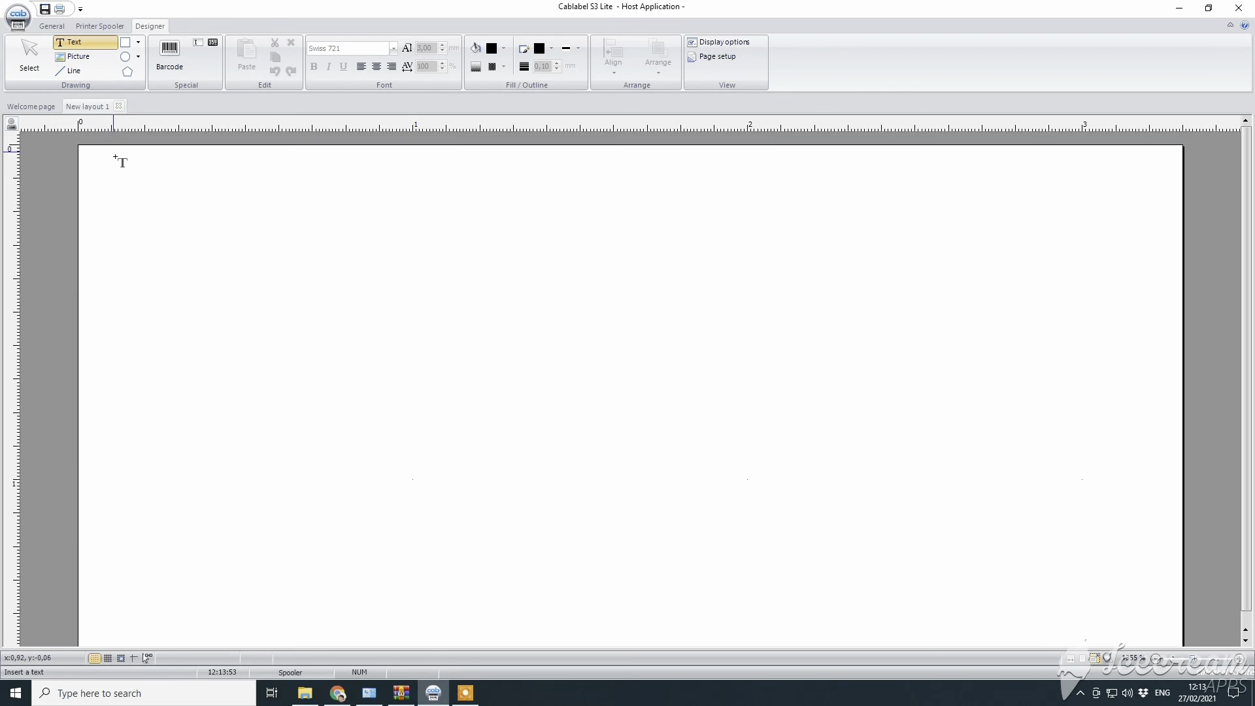
left_click(186, 237)
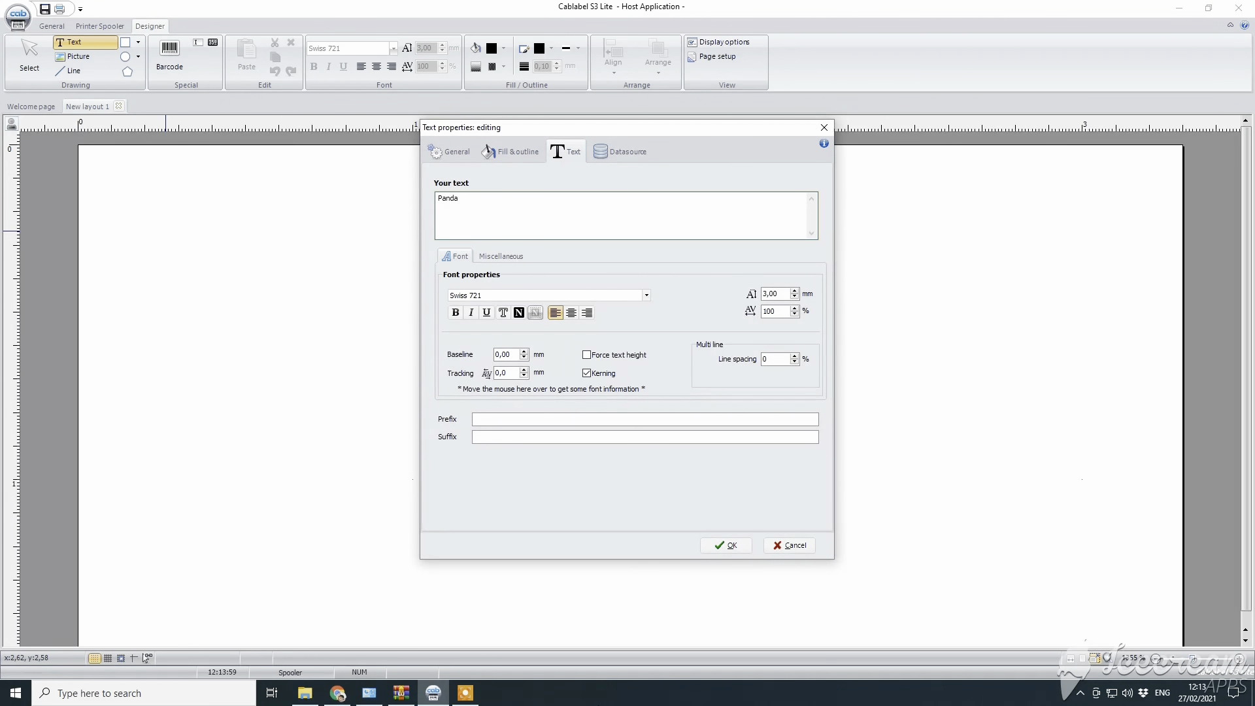
left_click(726, 545)
- Enlarge the Panda text to a height of about 4.07 mm and position it near the label's upper-left corner
left_click_drag(313, 229, 347, 253)
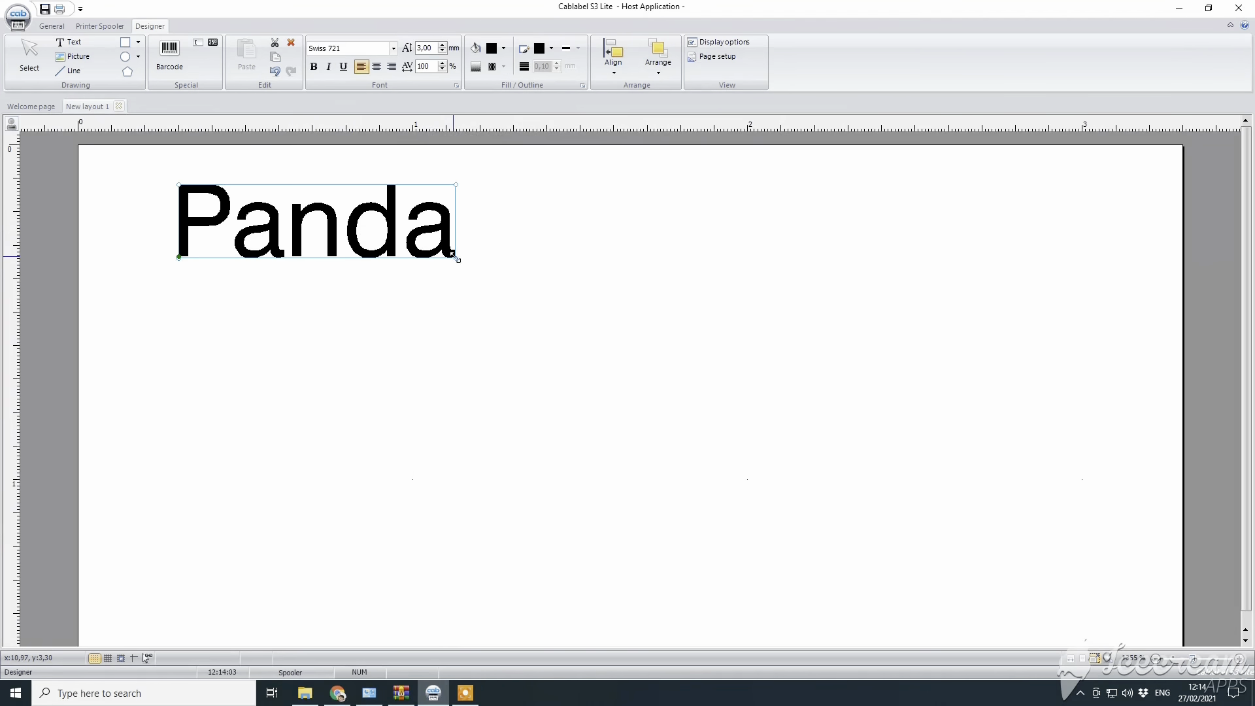
left_click_drag(457, 259, 555, 305)
left_click_drag(428, 247, 399, 241)
left_click(399, 353)
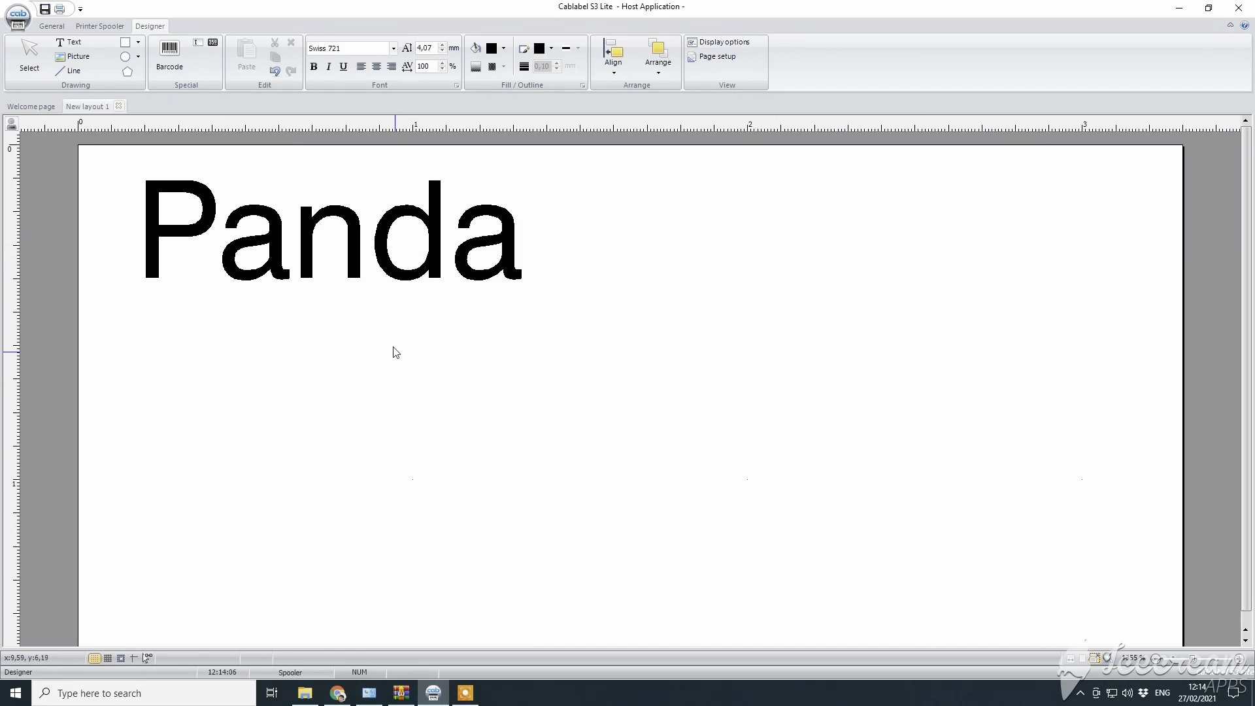
- Insert a Code128 barcode with the value 123456 below the Panda text
left_click(171, 55)
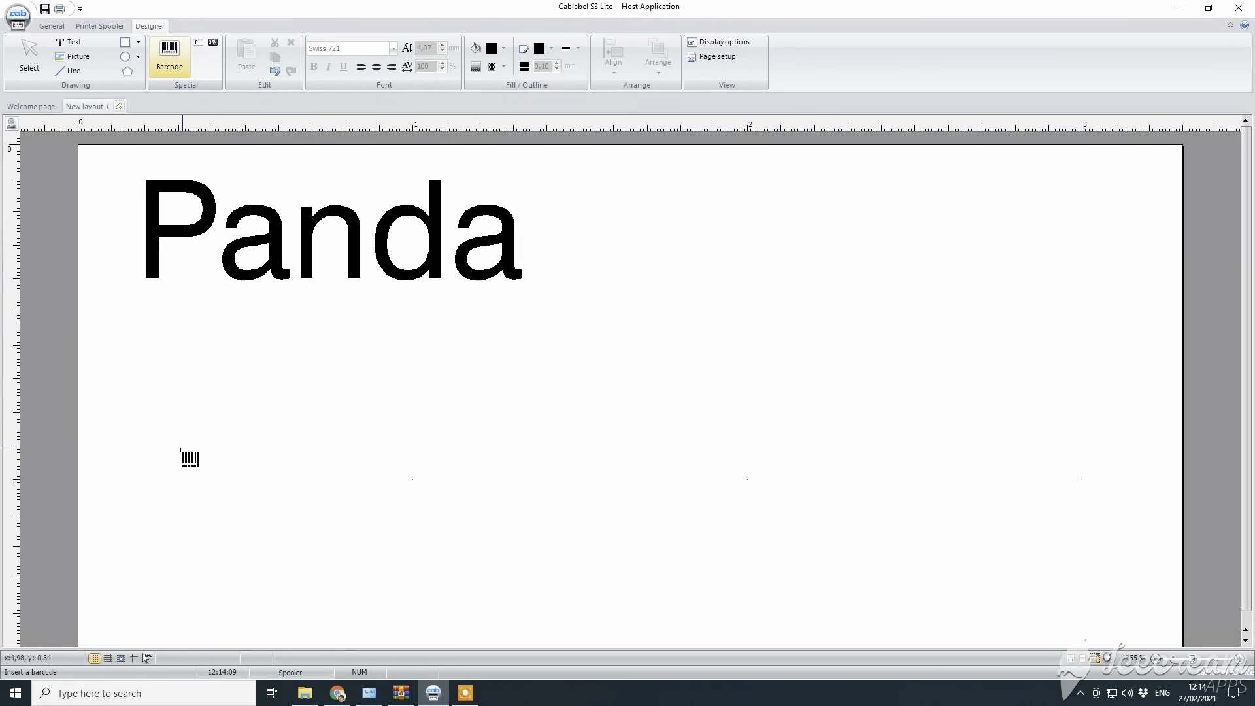
left_click(155, 328)
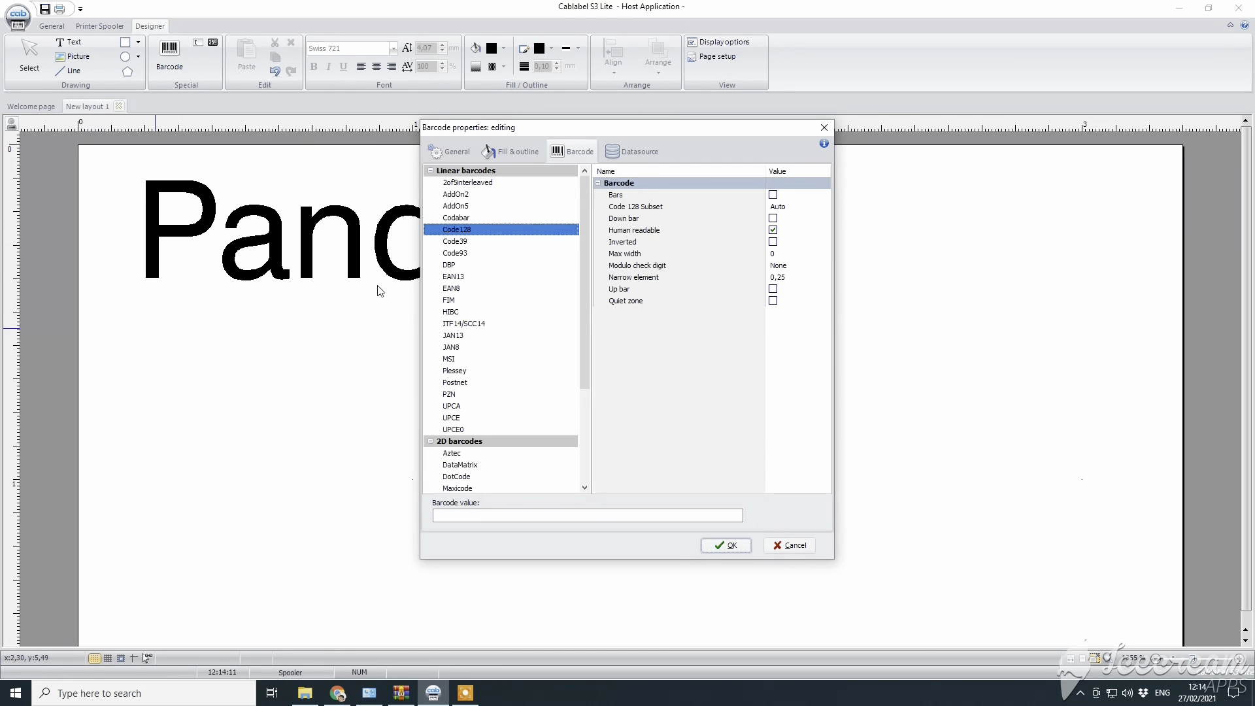
left_click(579, 515)
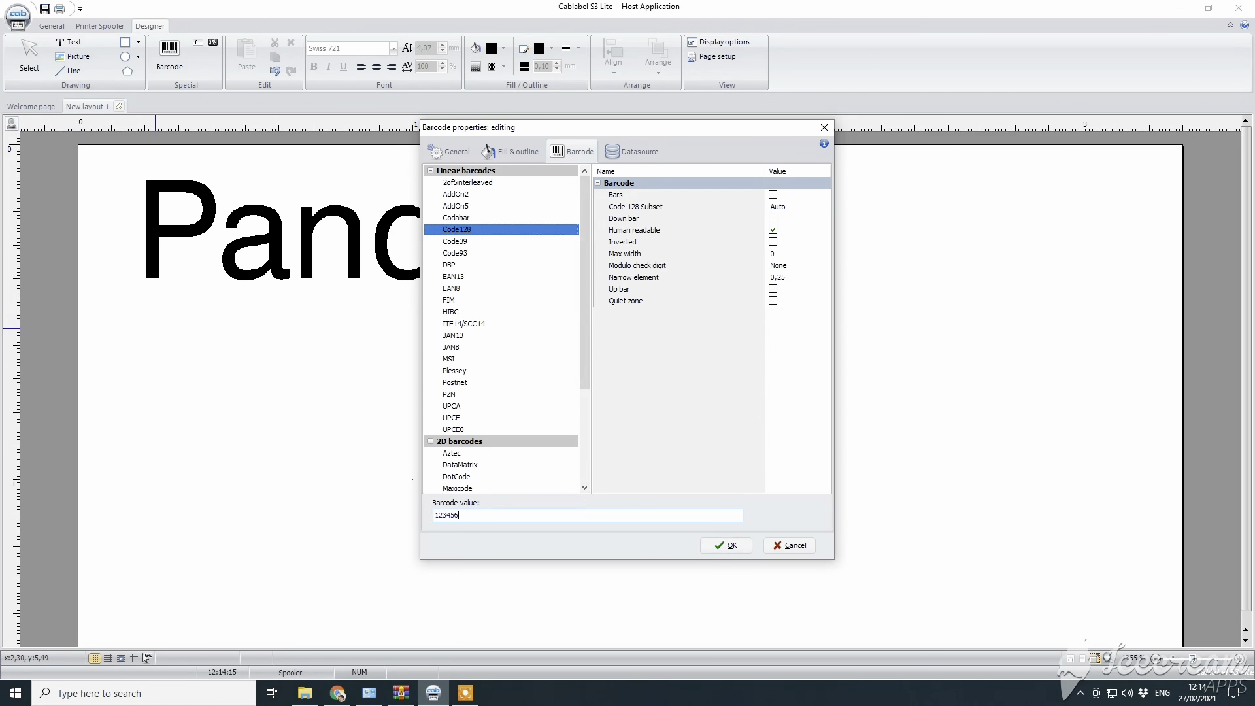
left_click(731, 545)
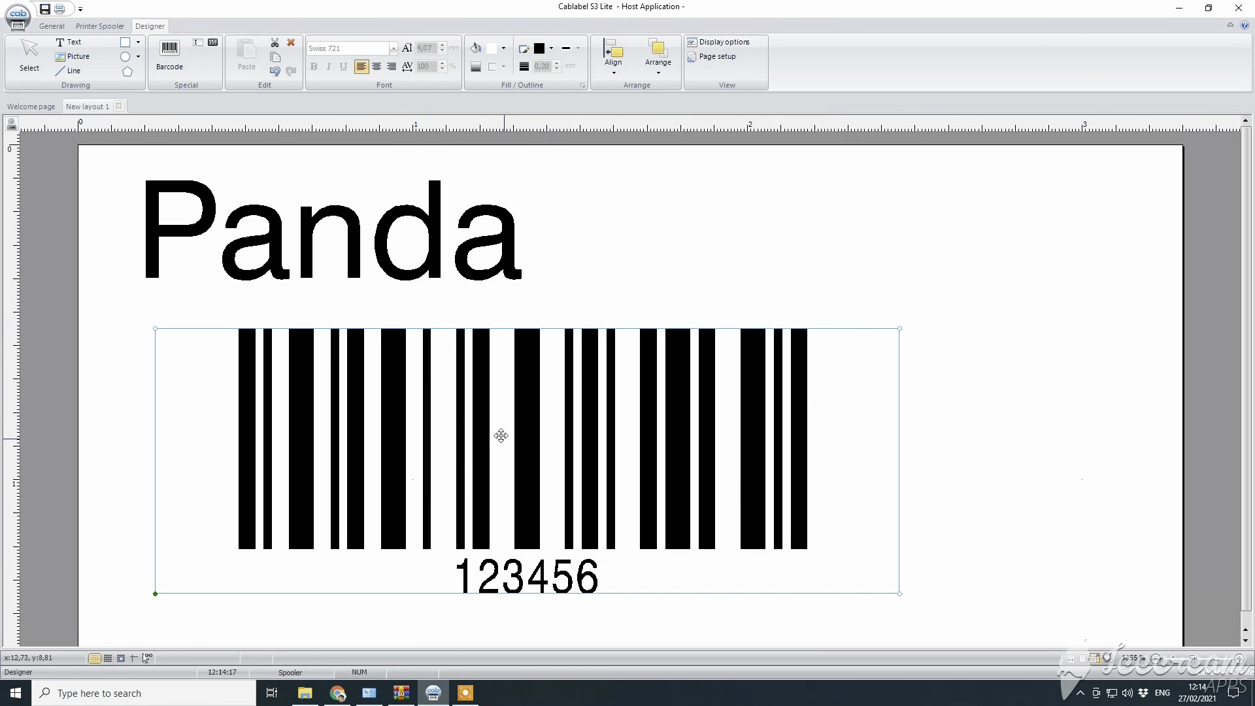
- Shrink the Code128 barcode to about 18.5 mm wide and 7 mm high and place it just below the Panda text
mouse_move(455, 398)
left_mouse_down()
mouse_move(414, 398)
mouse_move(452, 402)
left_mouse_up()
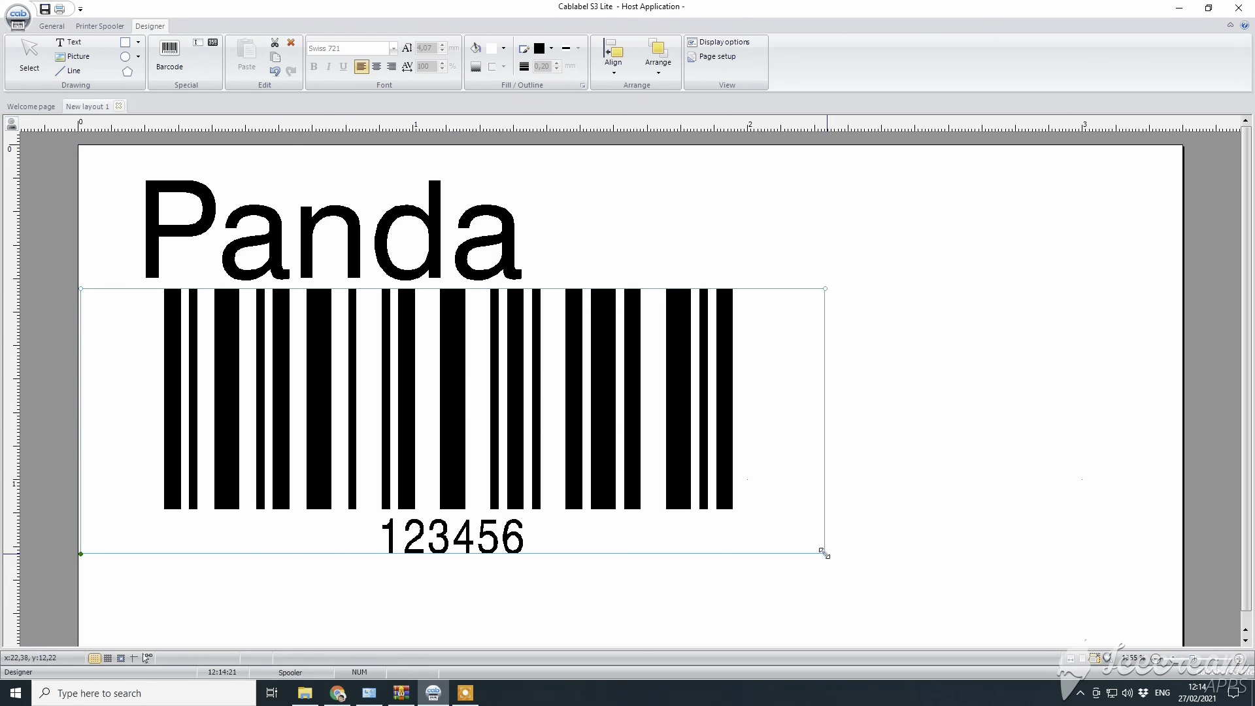
left_click_drag(825, 553, 708, 523)
mouse_move(541, 386)
left_mouse_down()
mouse_move(482, 437)
mouse_move(504, 411)
mouse_move(556, 405)
left_mouse_up()
left_click(838, 414)
- Insert a QR barcode with the value 12345 on the right side of the label
left_click(169, 55)
left_click(753, 256)
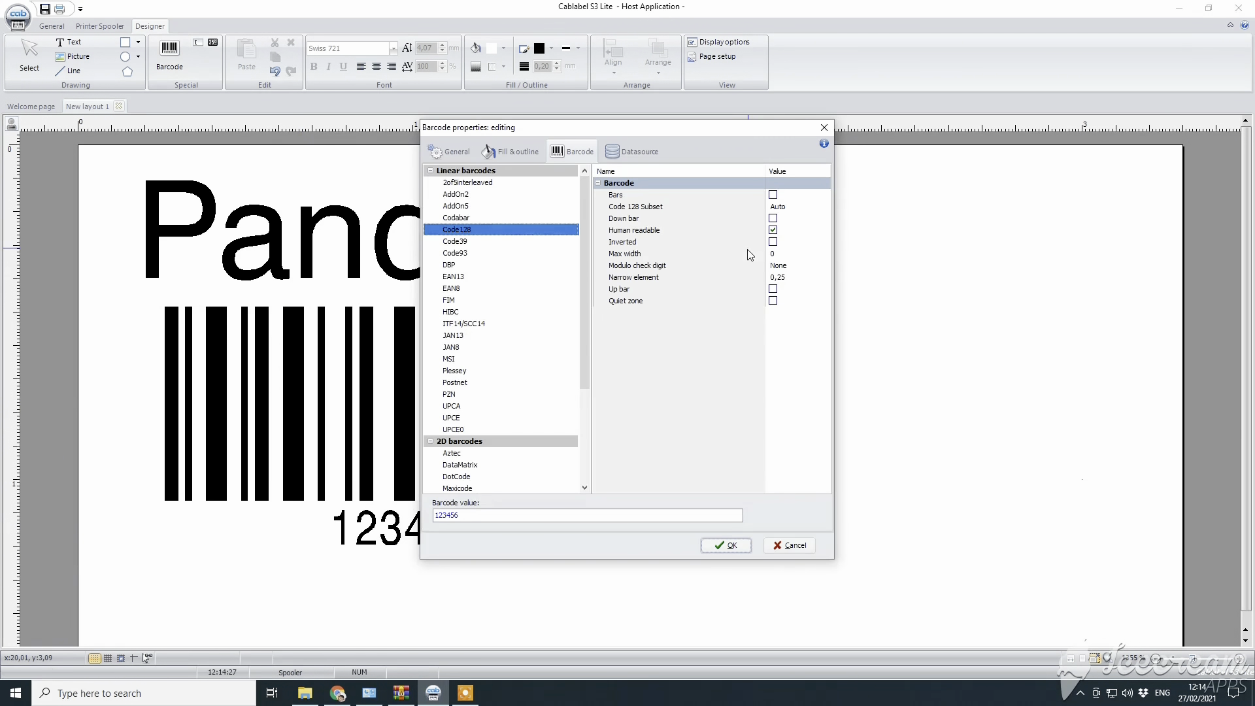
scroll(588, 301, "down", 4)
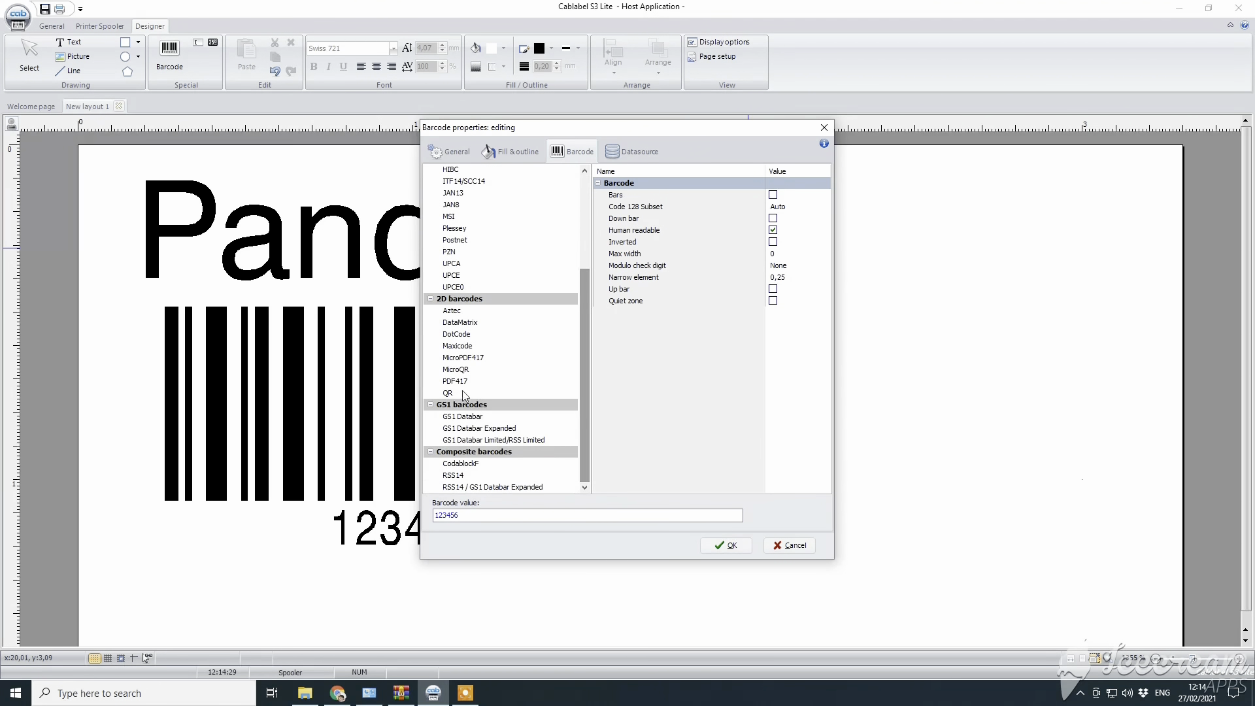
left_click(448, 392)
left_click_drag(475, 513, 429, 518)
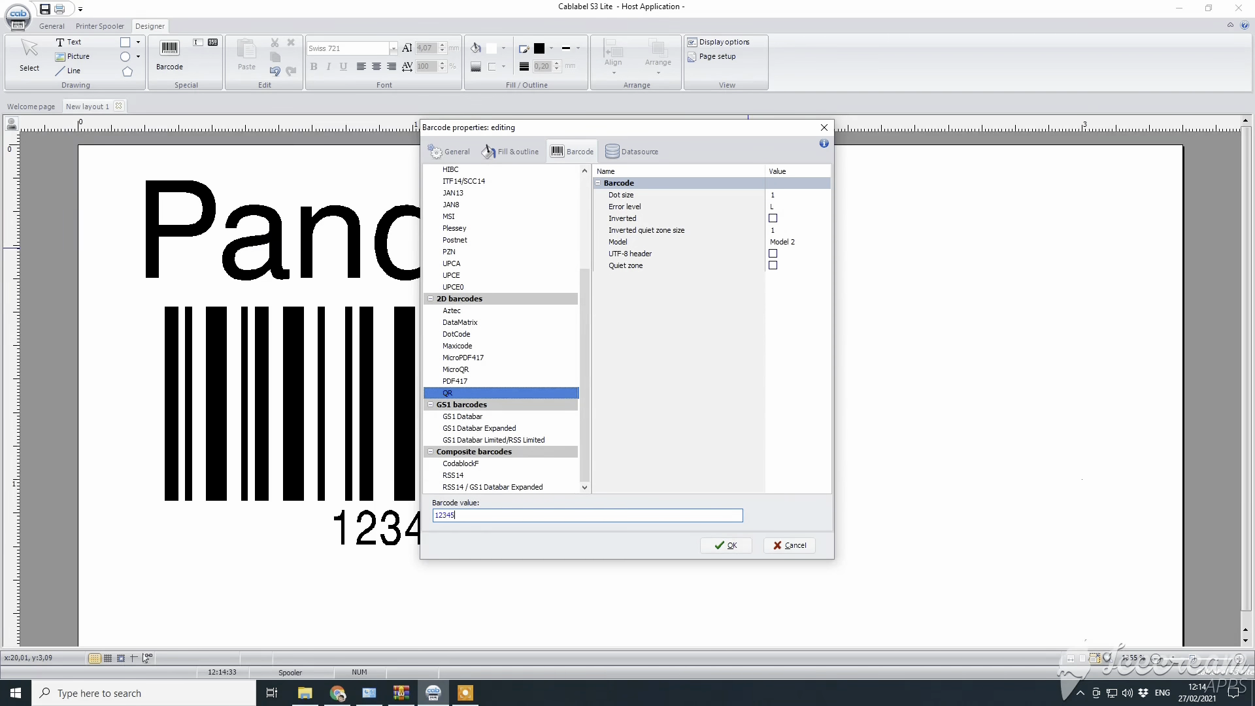
left_click(724, 545)
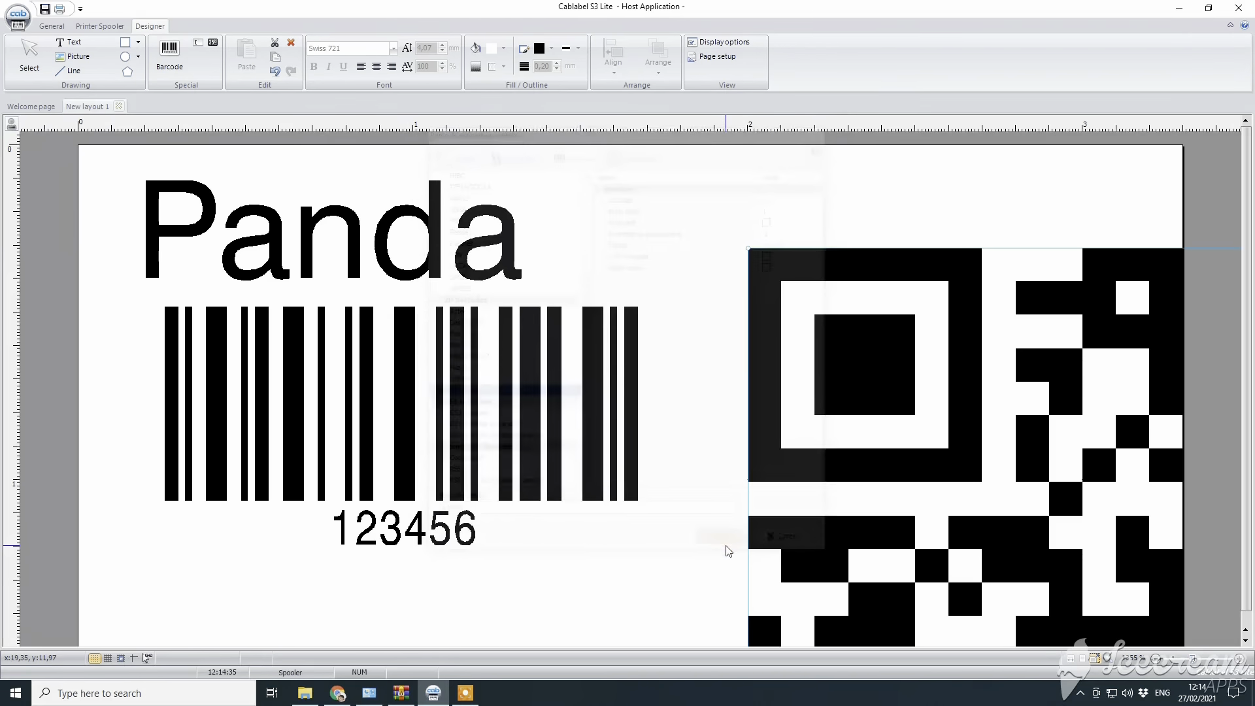
- Shrink the QR code to about 10 mm square and place it to the right of the linear barcode, inside the label
left_click_drag(523, 316, 524, 316)
scroll(523, 318, "down", 3)
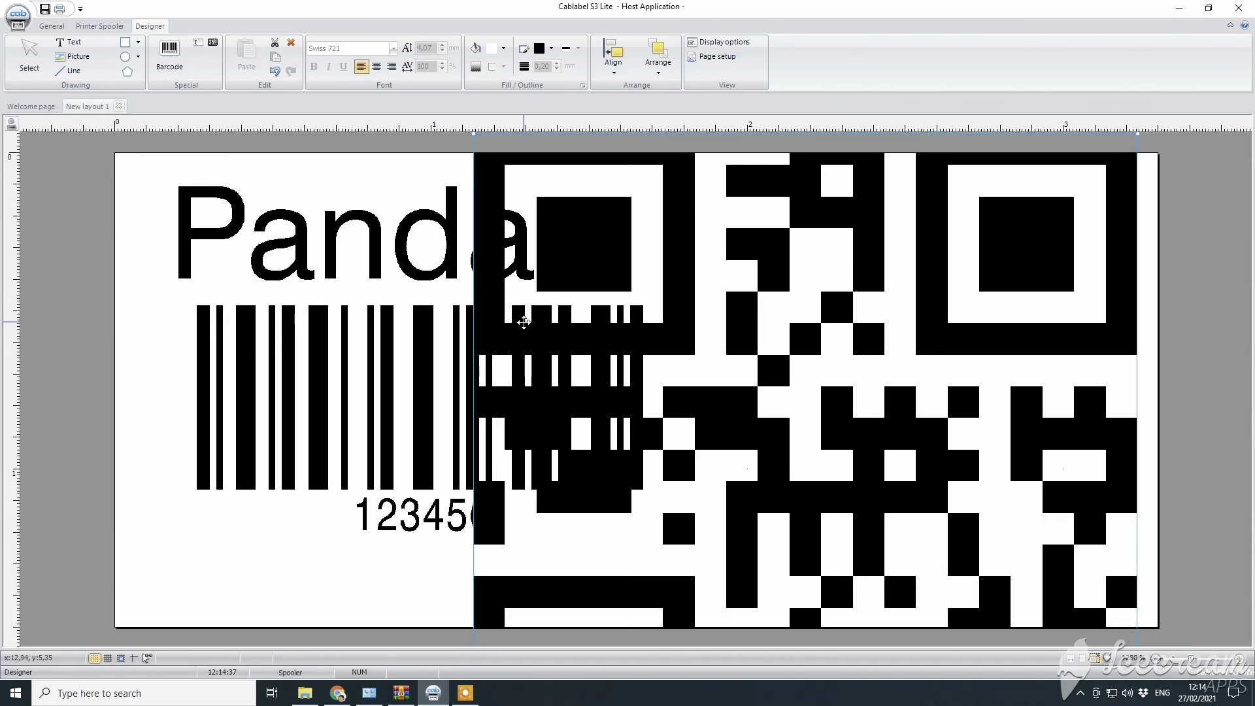
left_click_drag(1078, 163, 690, 471)
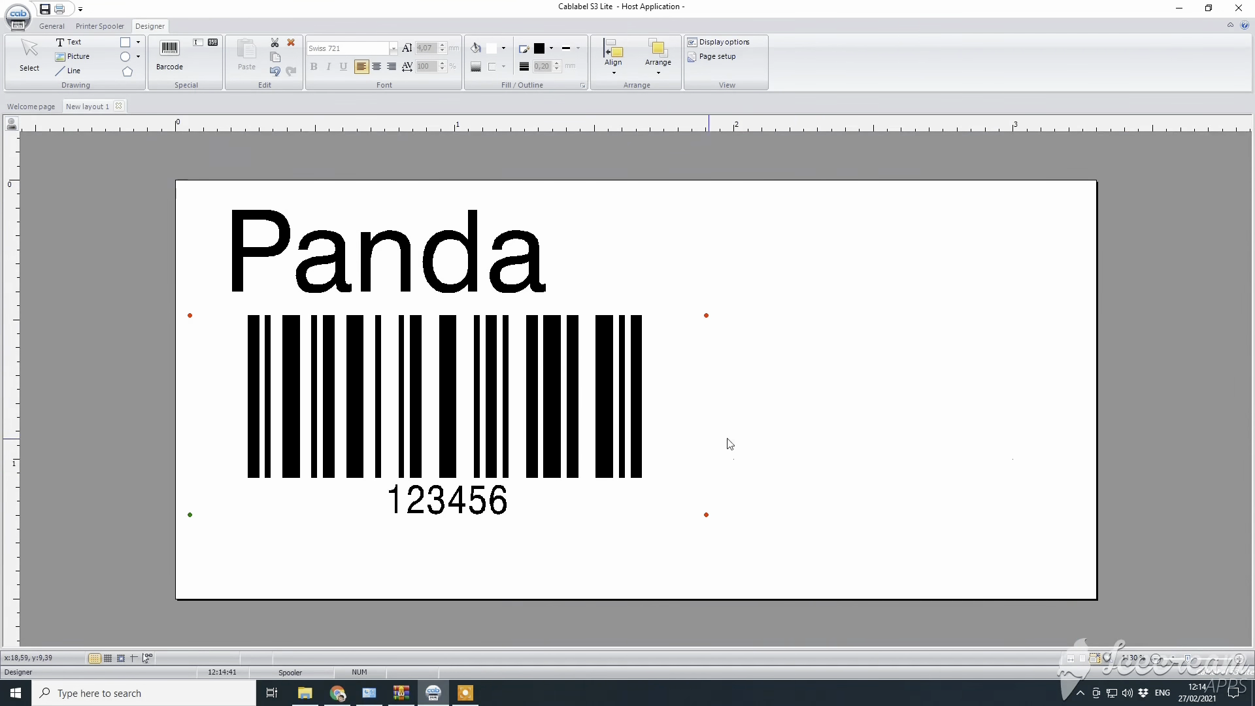
scroll(750, 453, "down", 2)
left_click_drag(700, 636, 889, 287)
left_click_drag(868, 347, 863, 316)
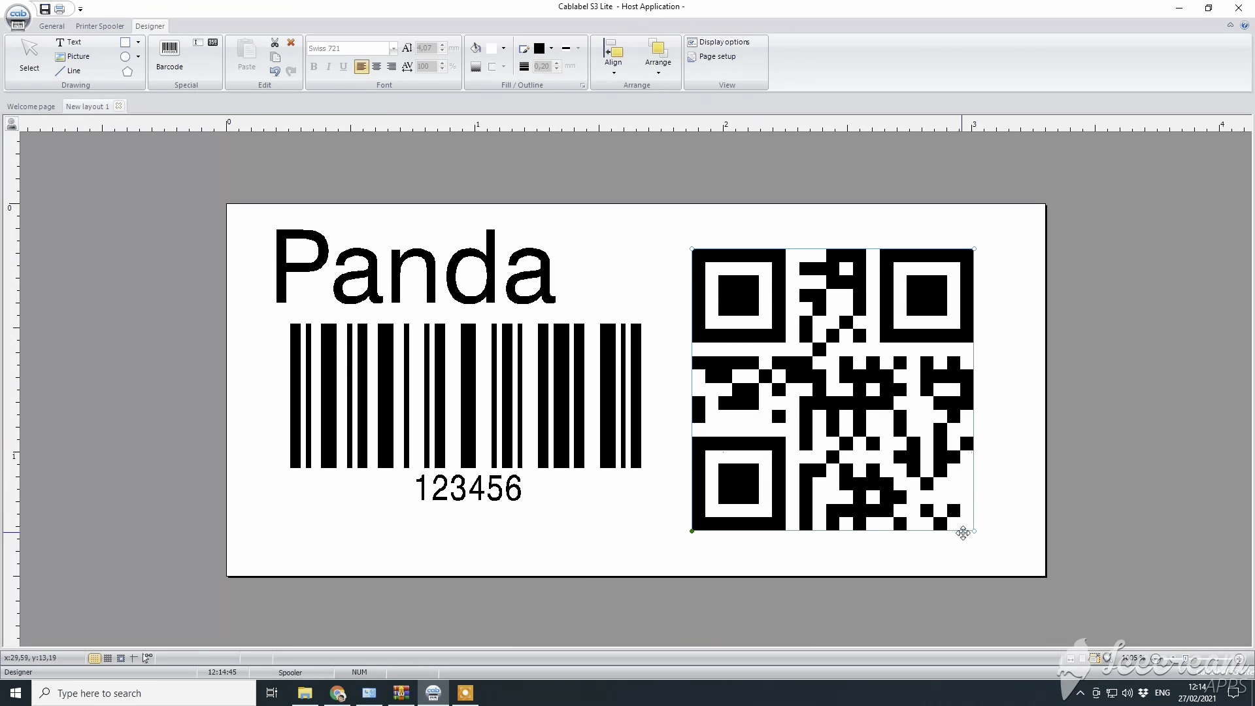
mouse_move(973, 533)
left_mouse_down()
mouse_move(961, 500)
mouse_move(979, 513)
left_mouse_up()
left_click_drag(929, 454, 944, 482)
- Move the Panda text right so it sits above the barcode's right half, and shift the barcode slightly down and right
left_click(551, 283)
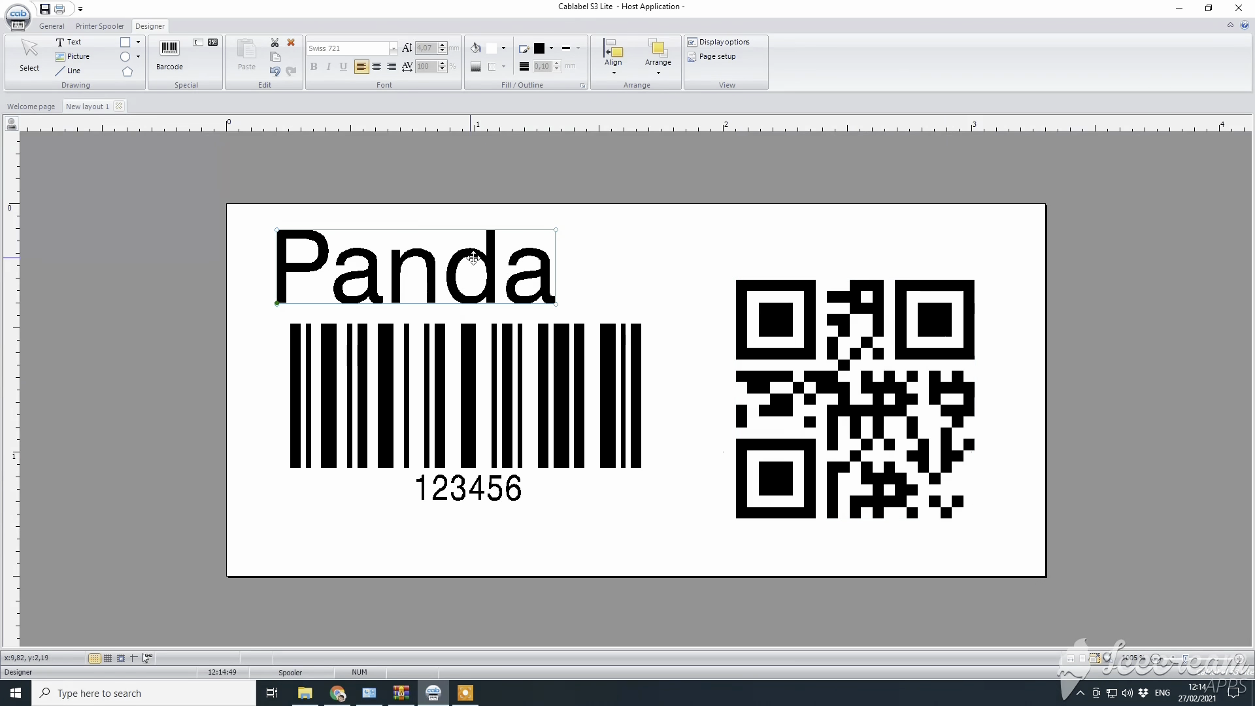
left_click_drag(427, 262, 543, 273)
left_click_drag(498, 369, 513, 384)
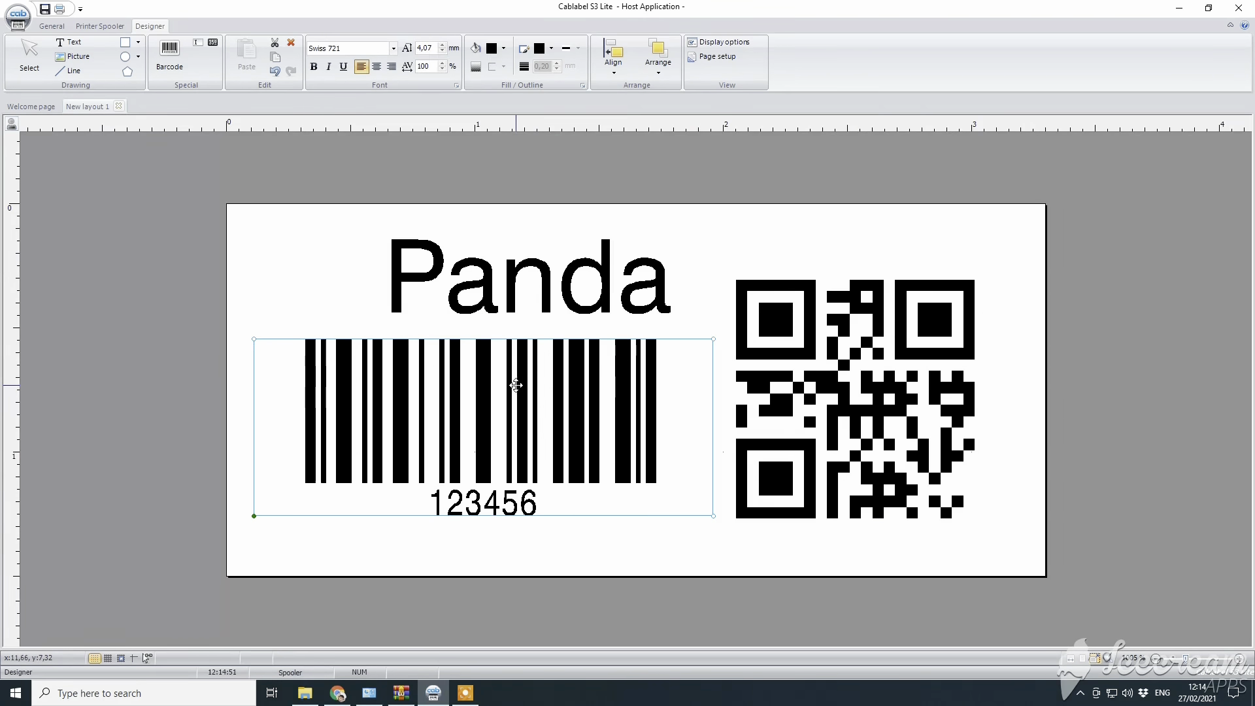
left_click(802, 243)
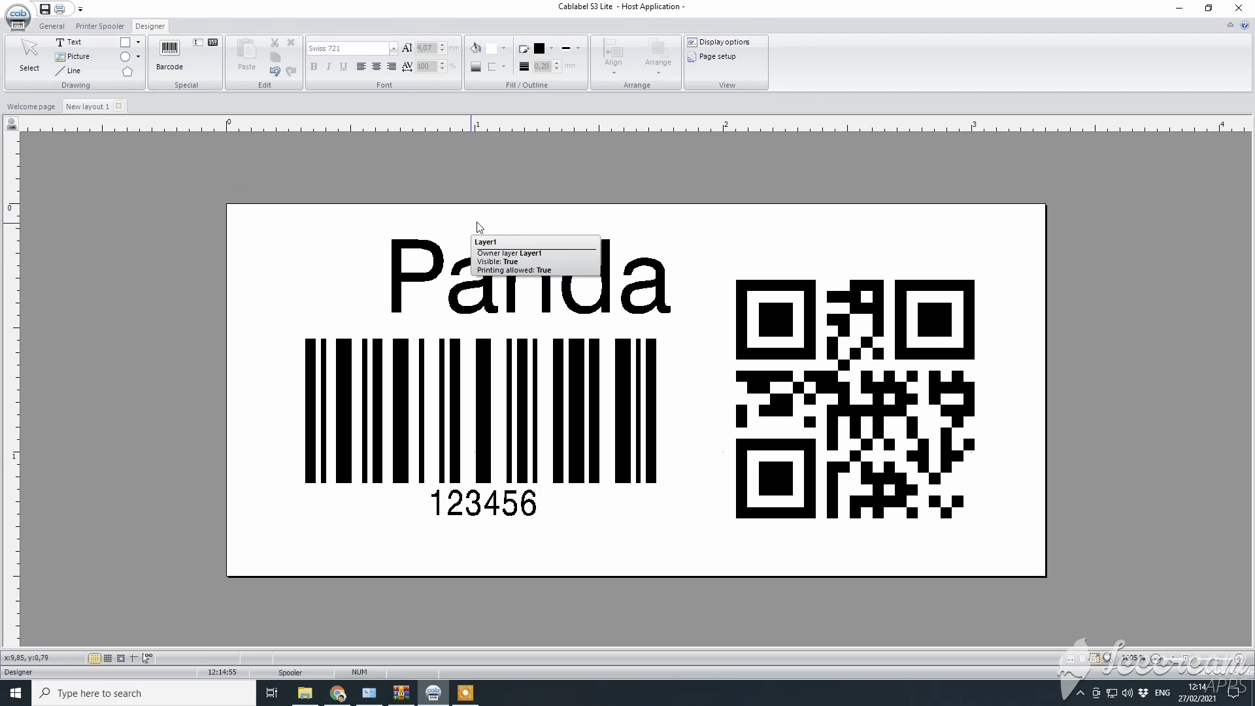
- Print 3 labels of the layout on the CAB MACH2/300 printer, with one copy of each
left_click(55, 27)
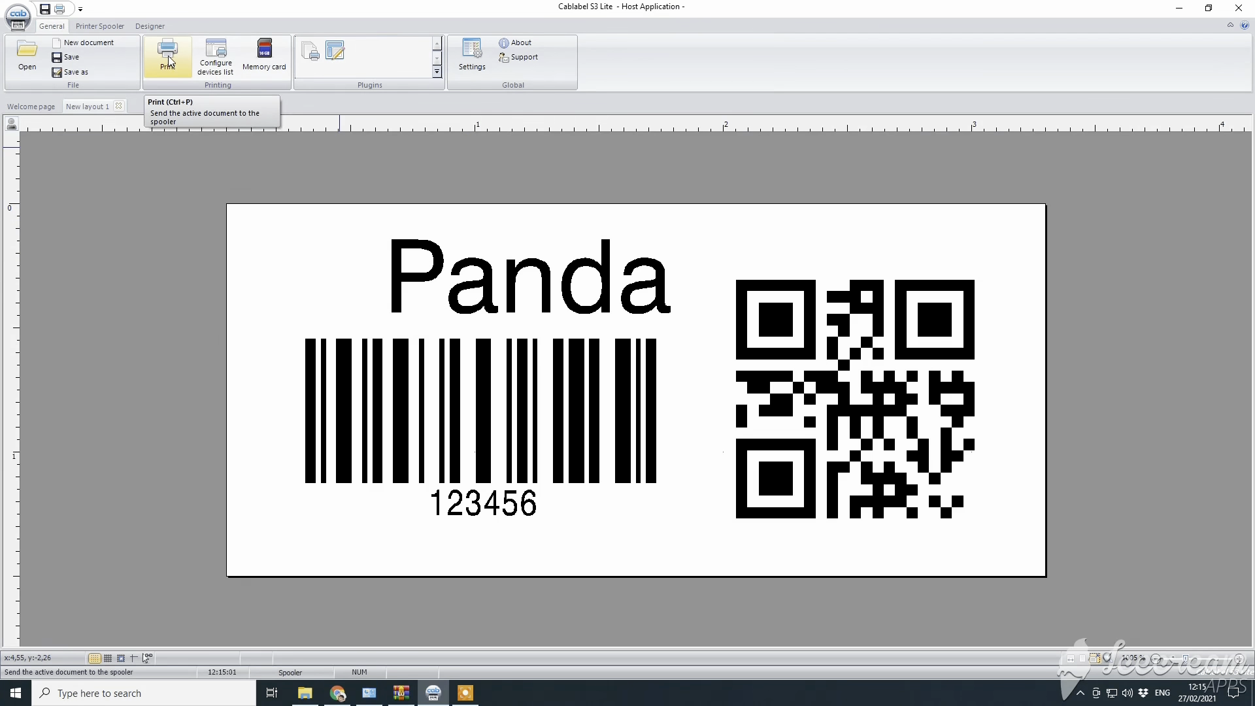
left_click(168, 60)
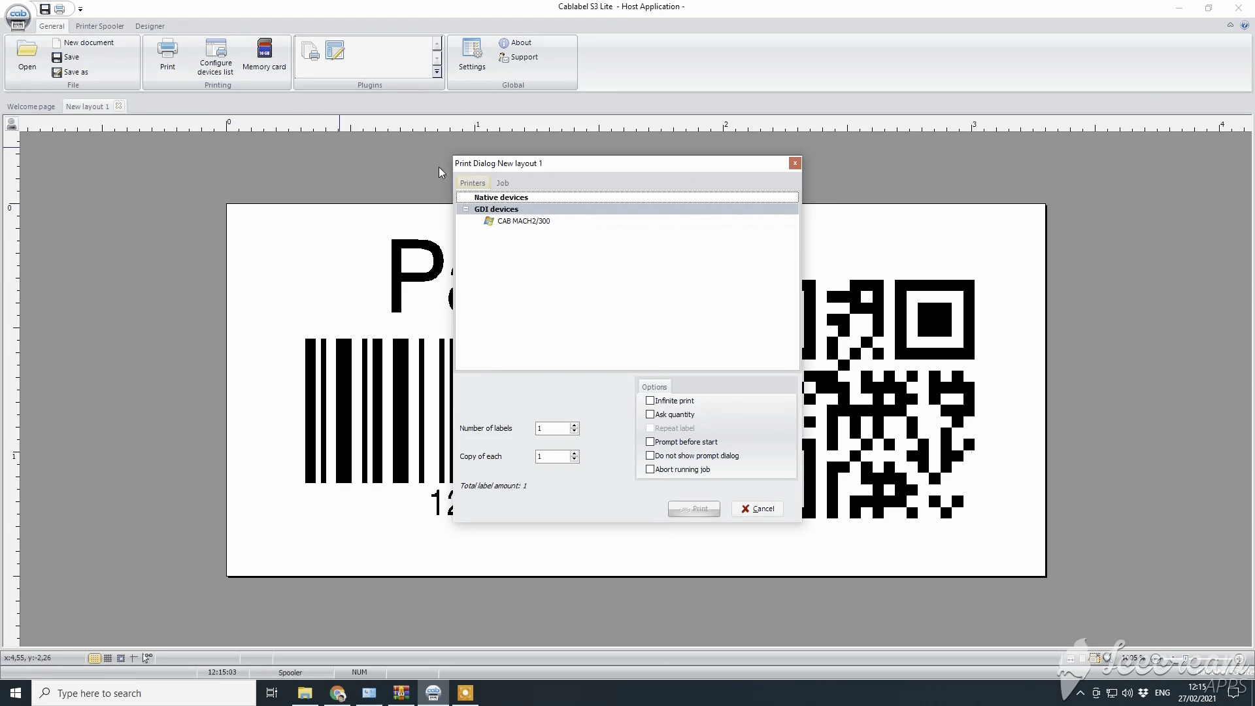
left_click(521, 222)
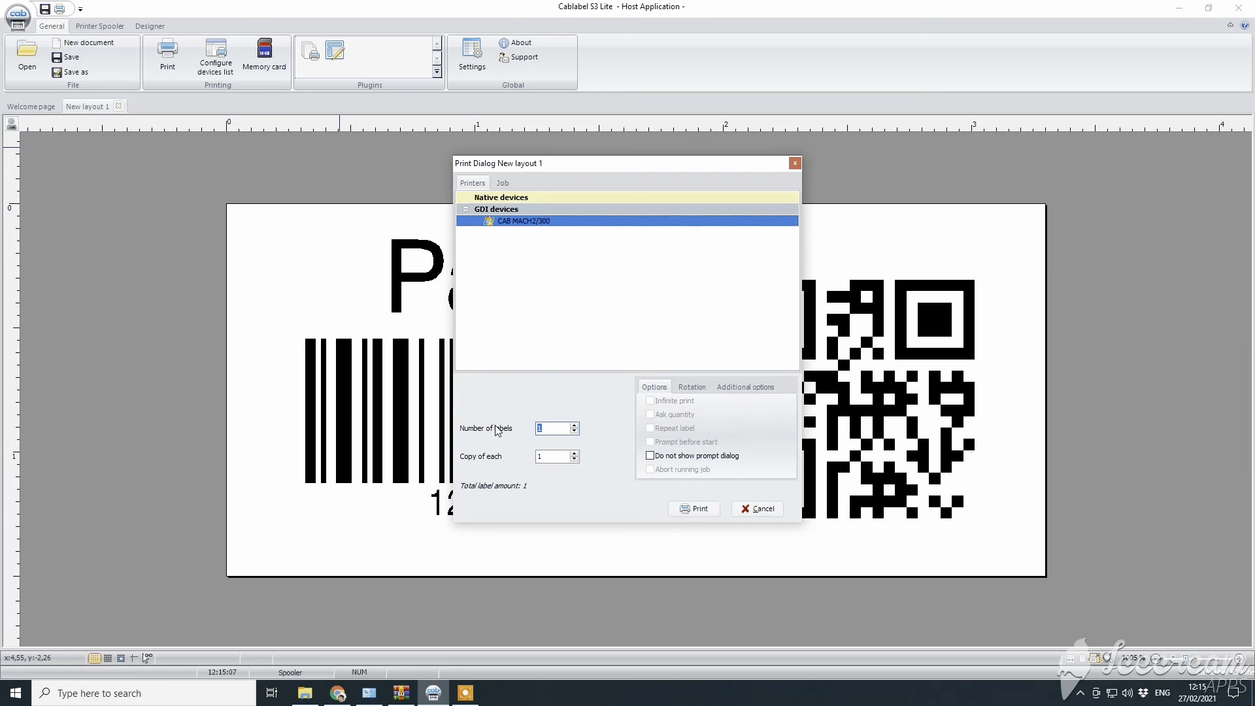
type("3")
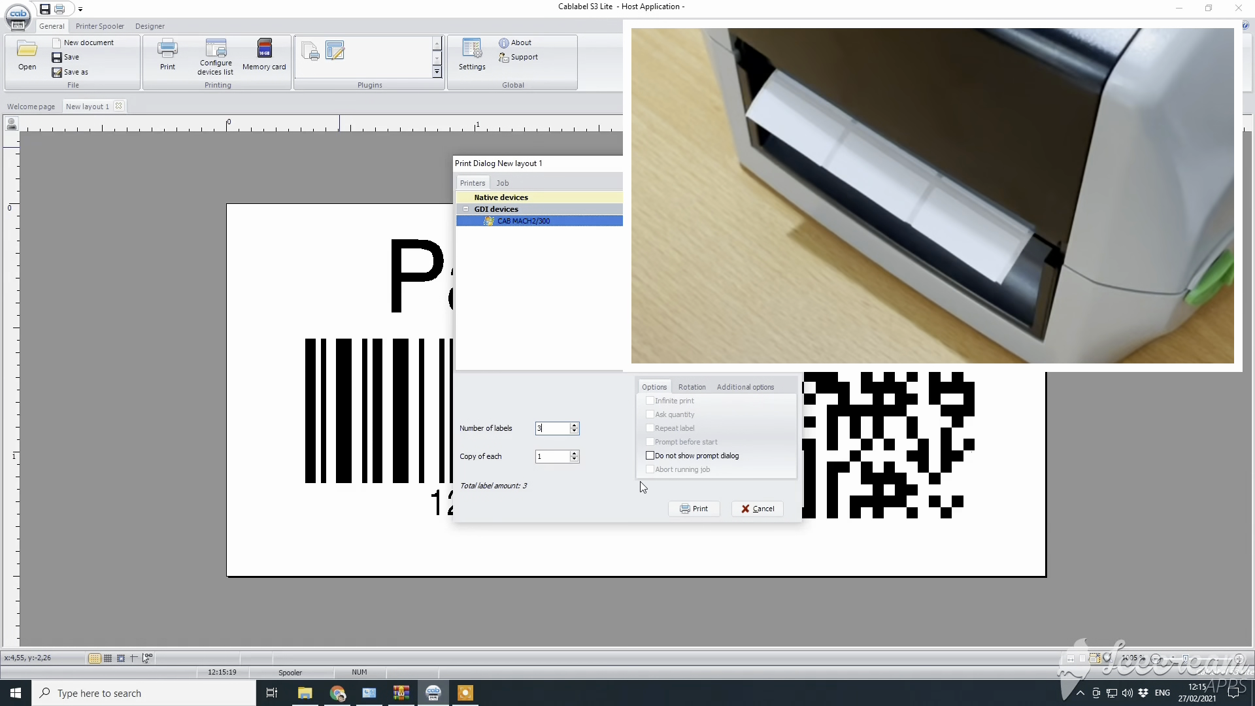
left_click(698, 508)
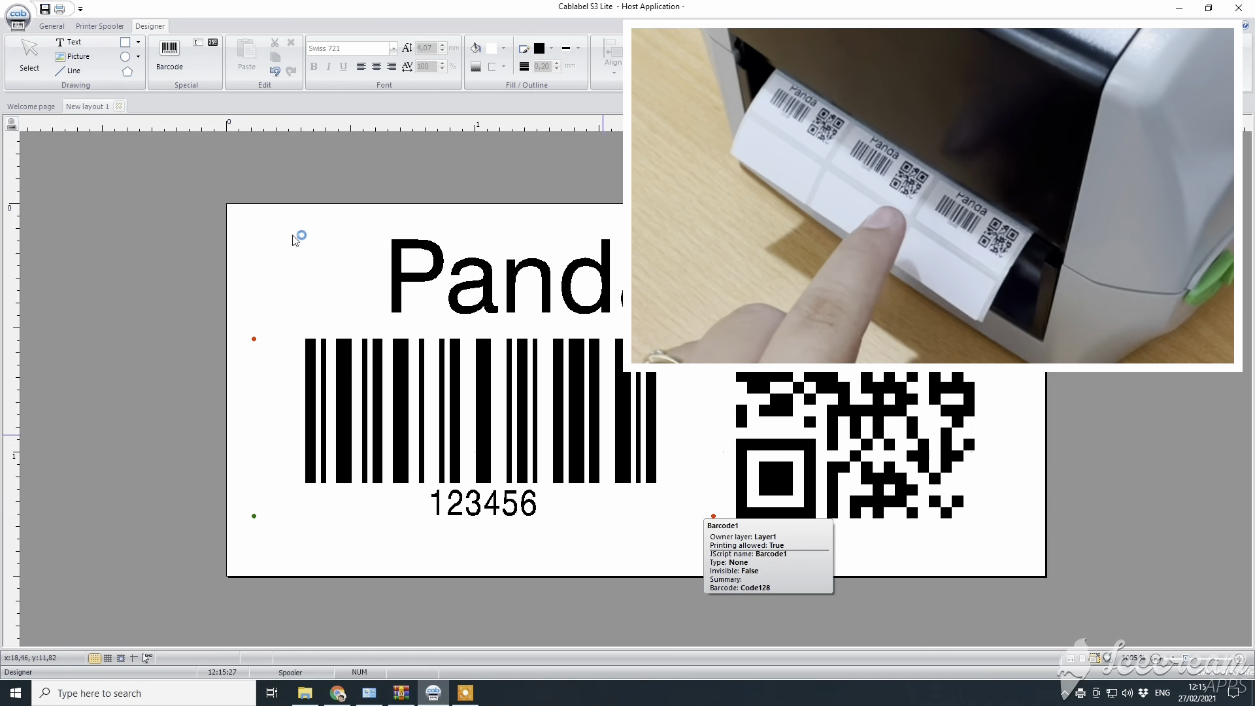
- Print the same label layout again on the CAB MACH2/300, keeping the number of labels at 3
left_click(52, 26)
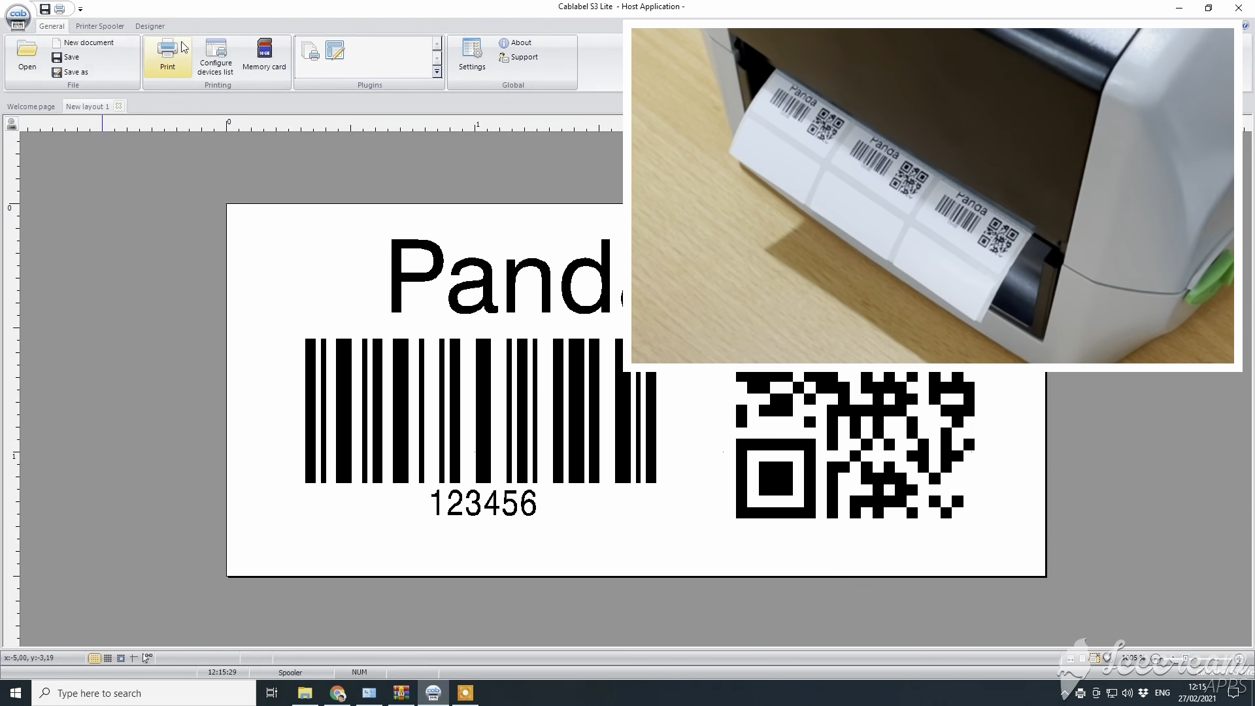
left_click(184, 47)
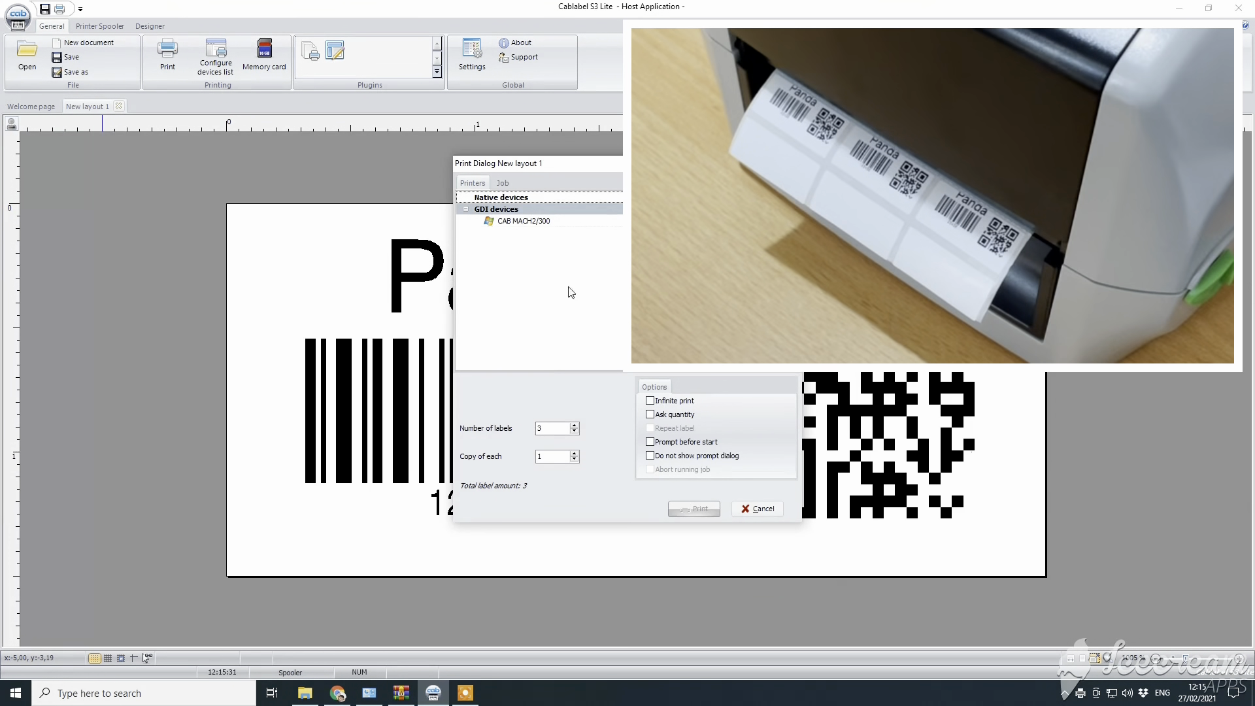
left_click(521, 222)
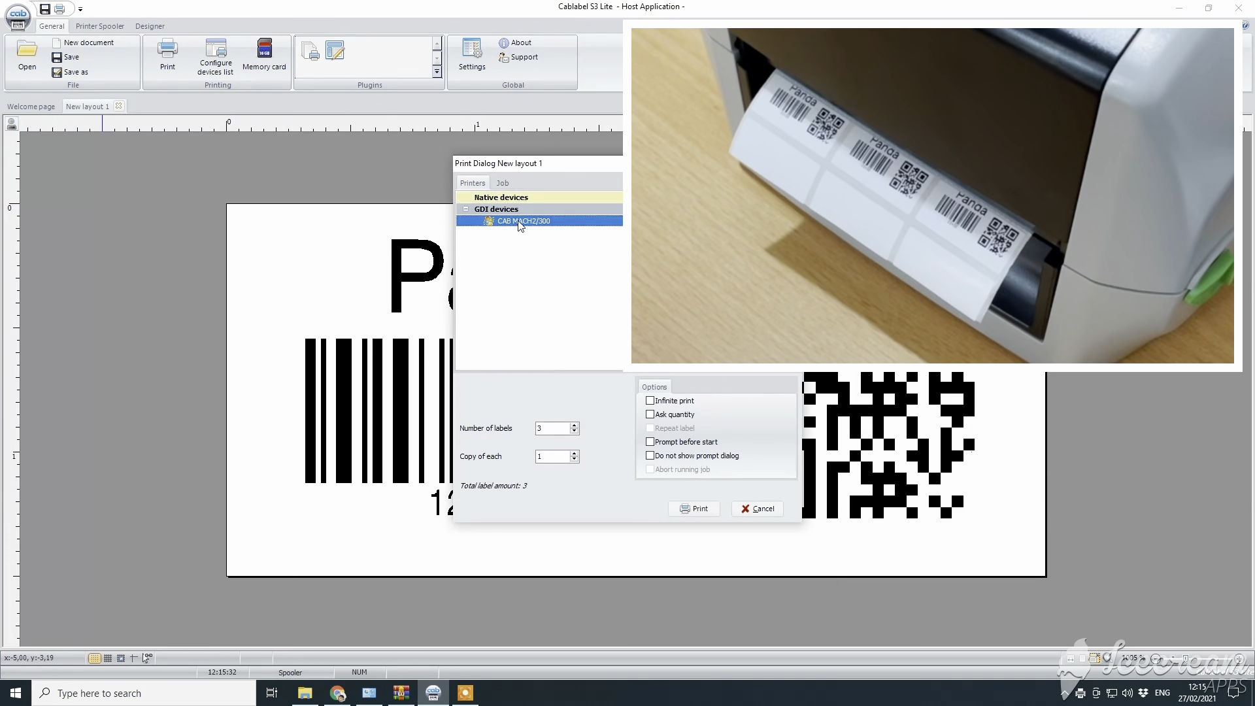
left_click(701, 512)
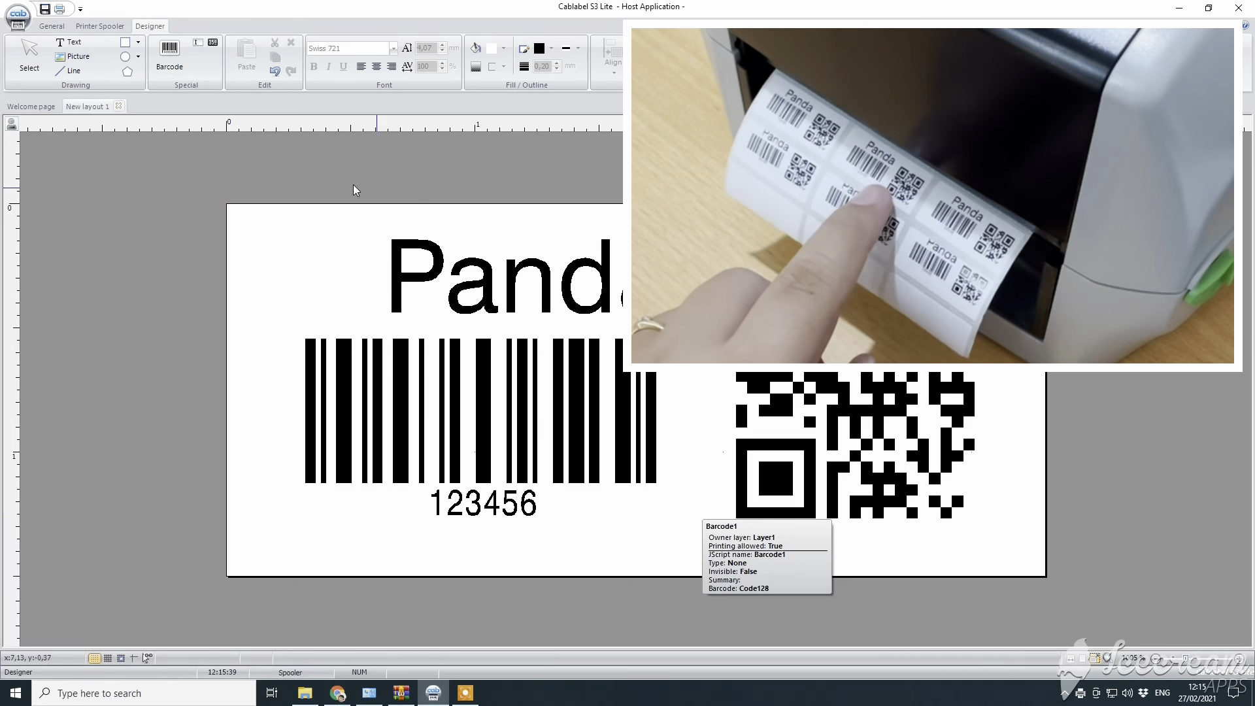
- Set the number of labels to 15 and print the layout on the CAB MACH2/300
left_click(51, 26)
left_click(167, 55)
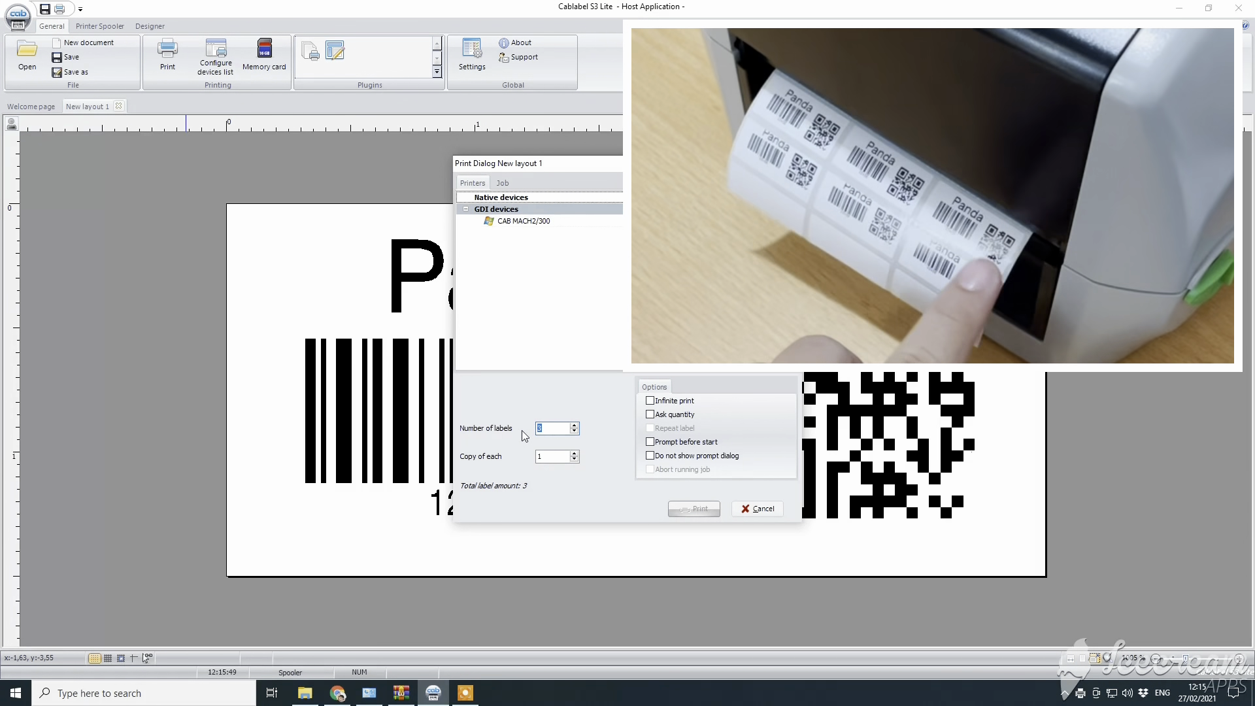
type("15")
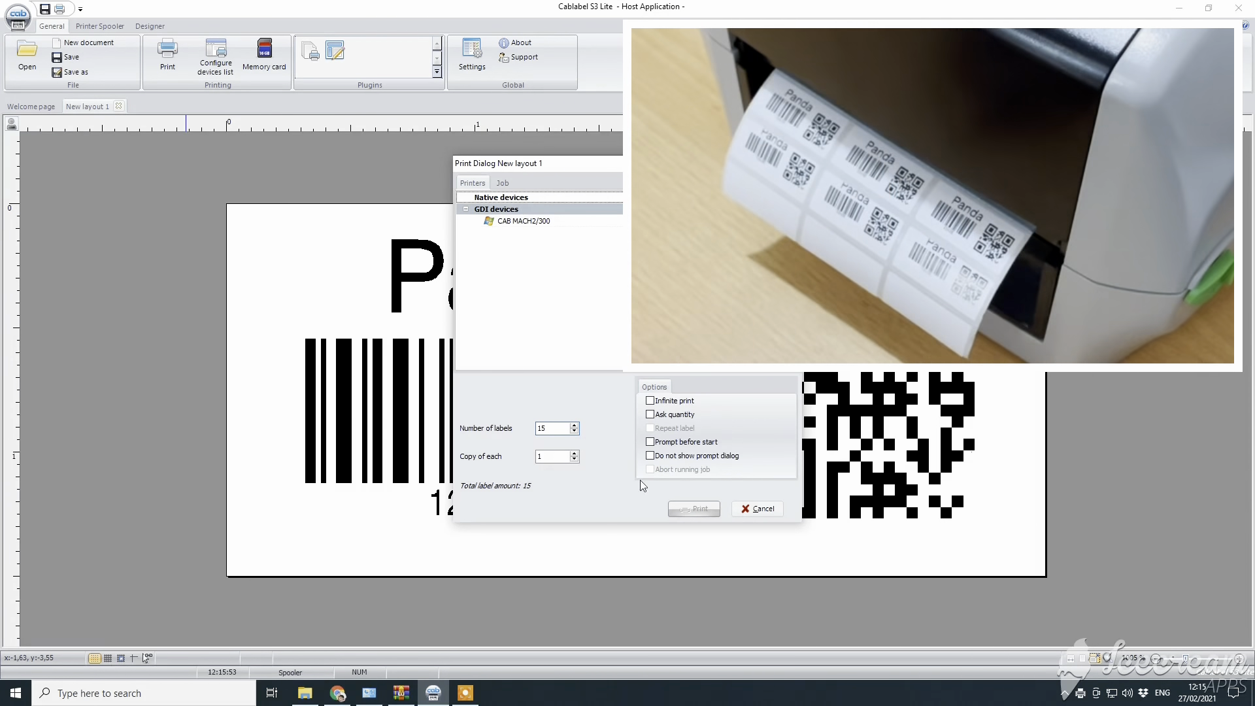
left_click(532, 226)
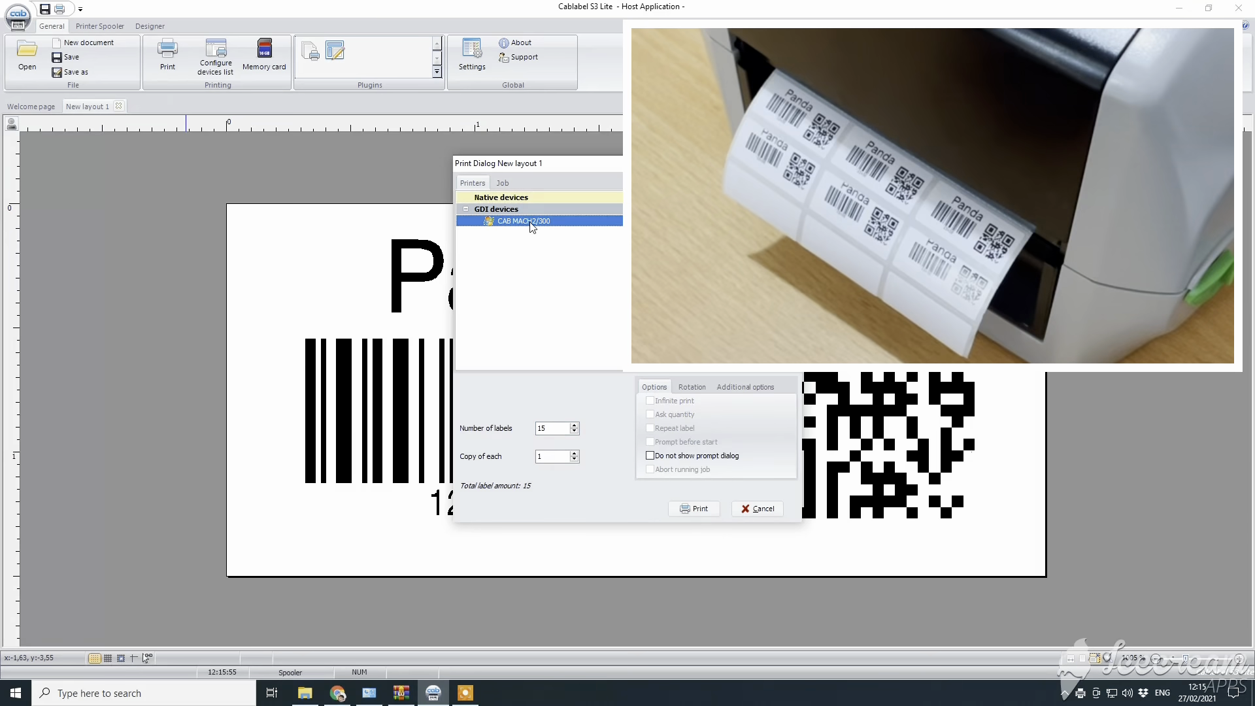
left_click(706, 510)
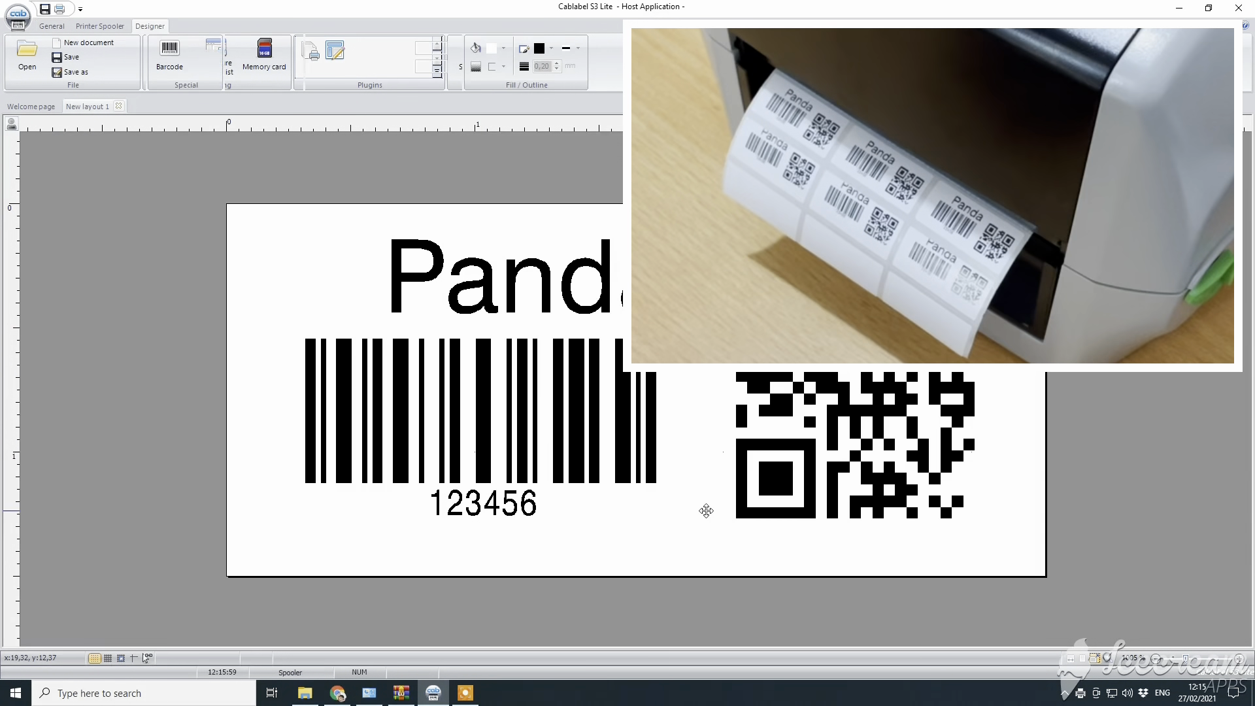